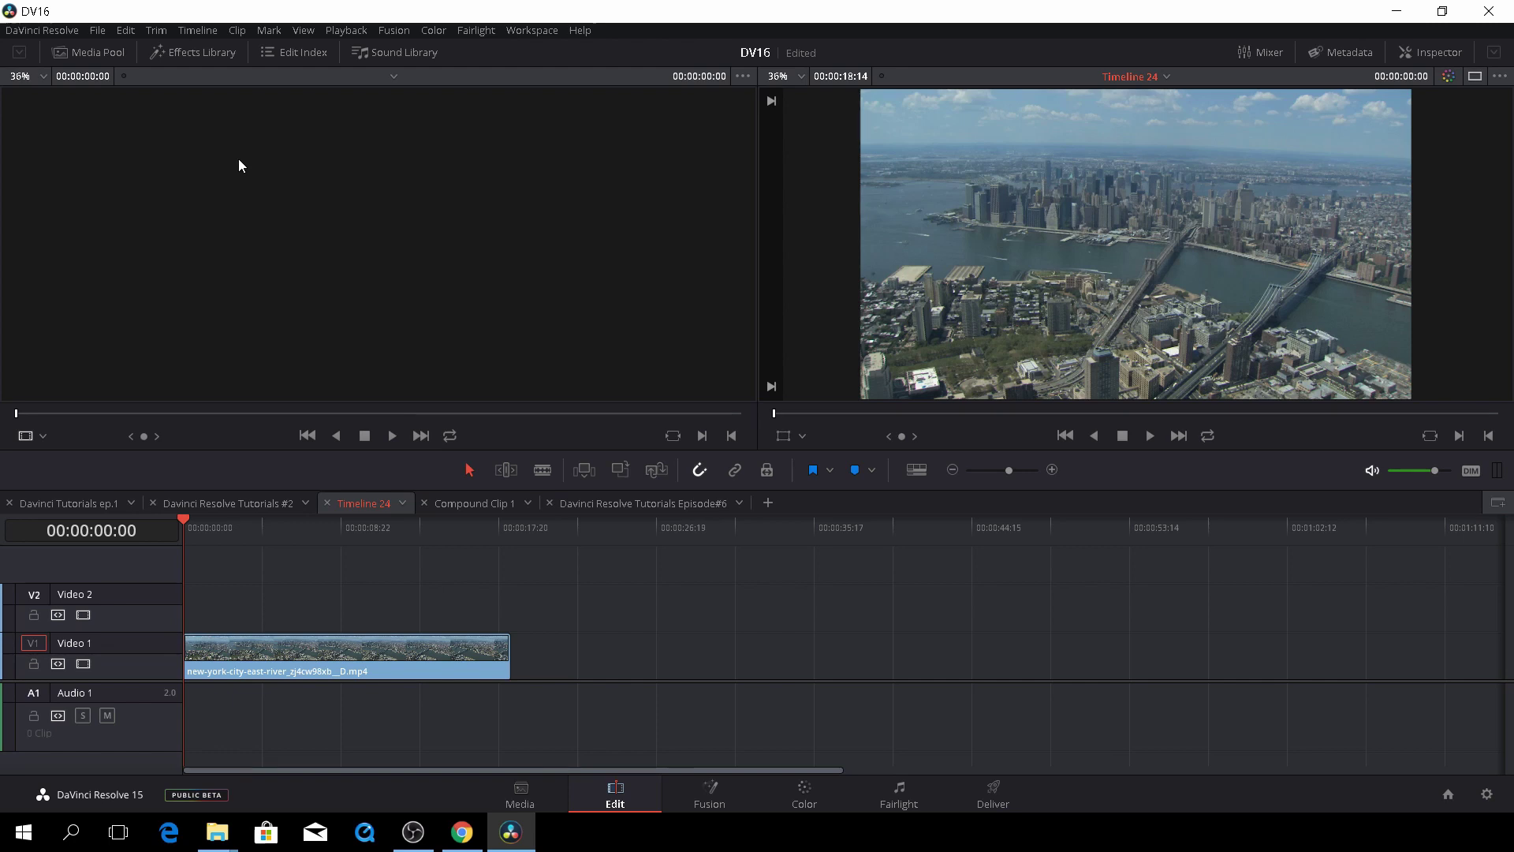
Place a Text+ title from the Effects Library's Titles onto Video 2 at the timeline start.
left_click(209, 51)
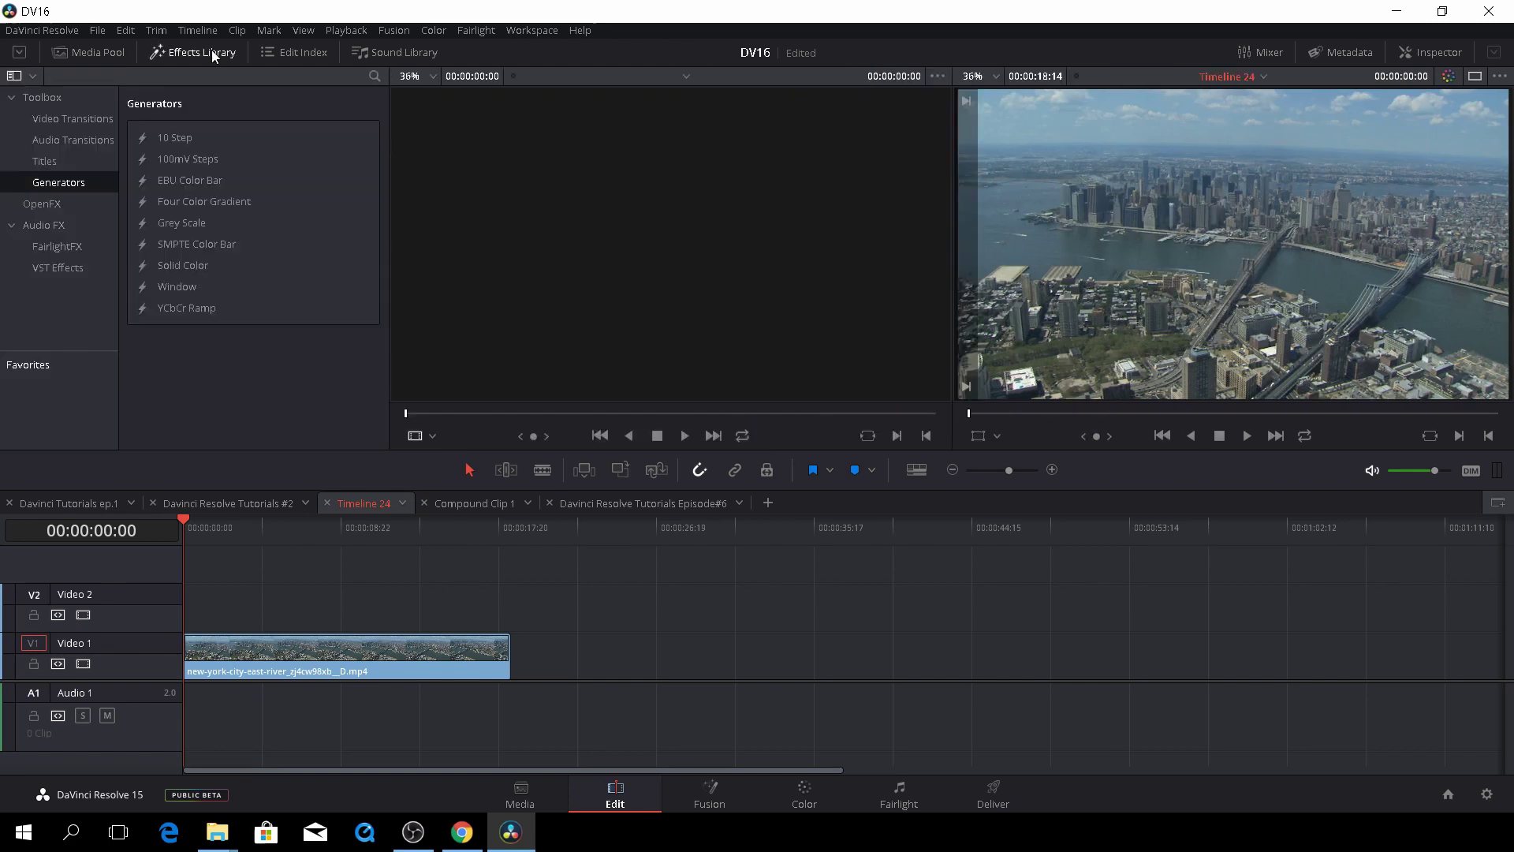
left_click(49, 163)
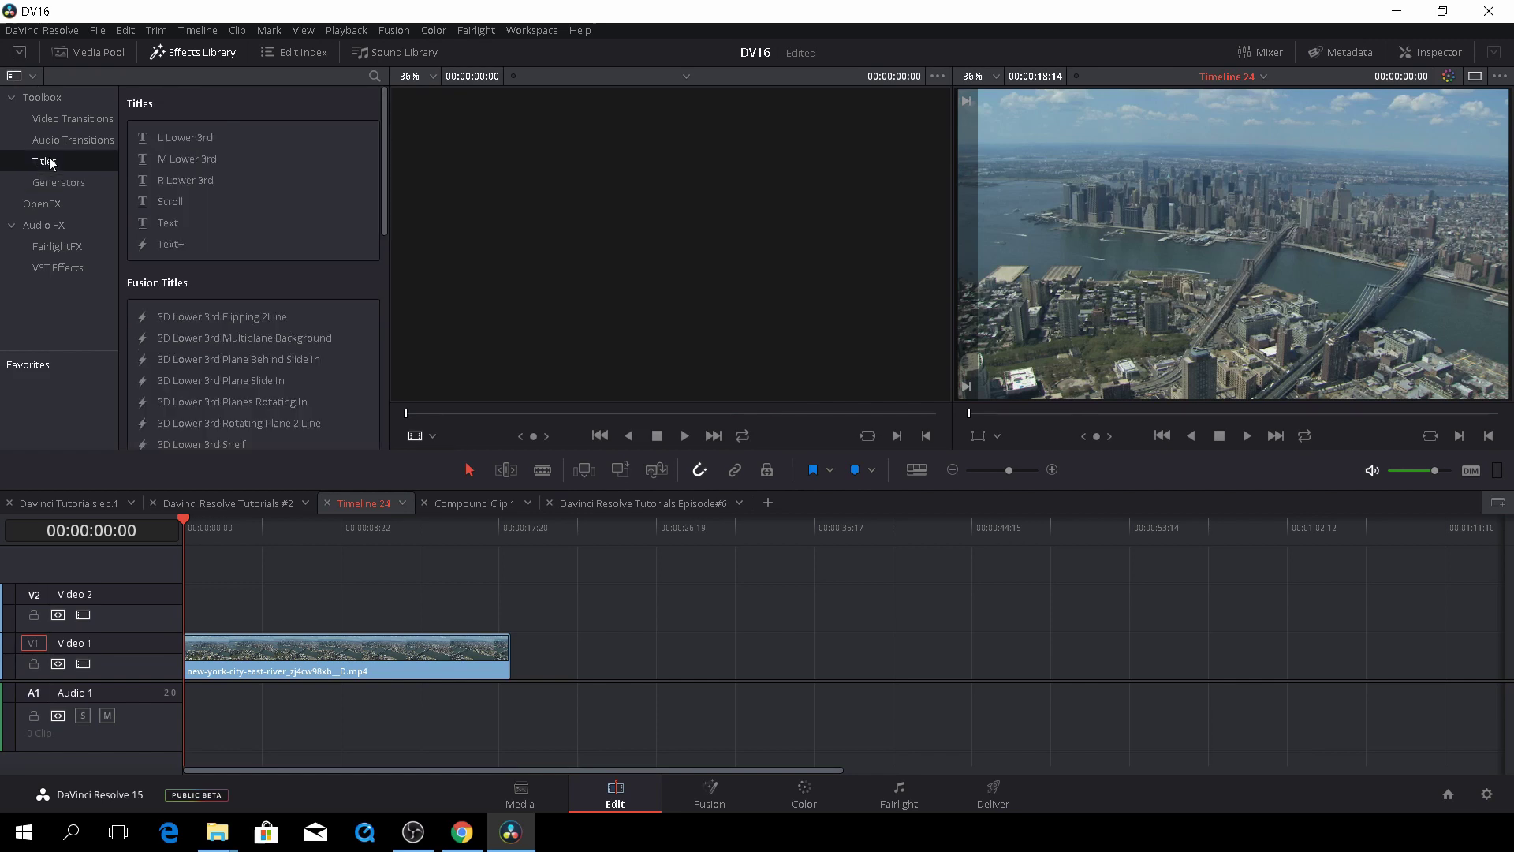
left_click(172, 246)
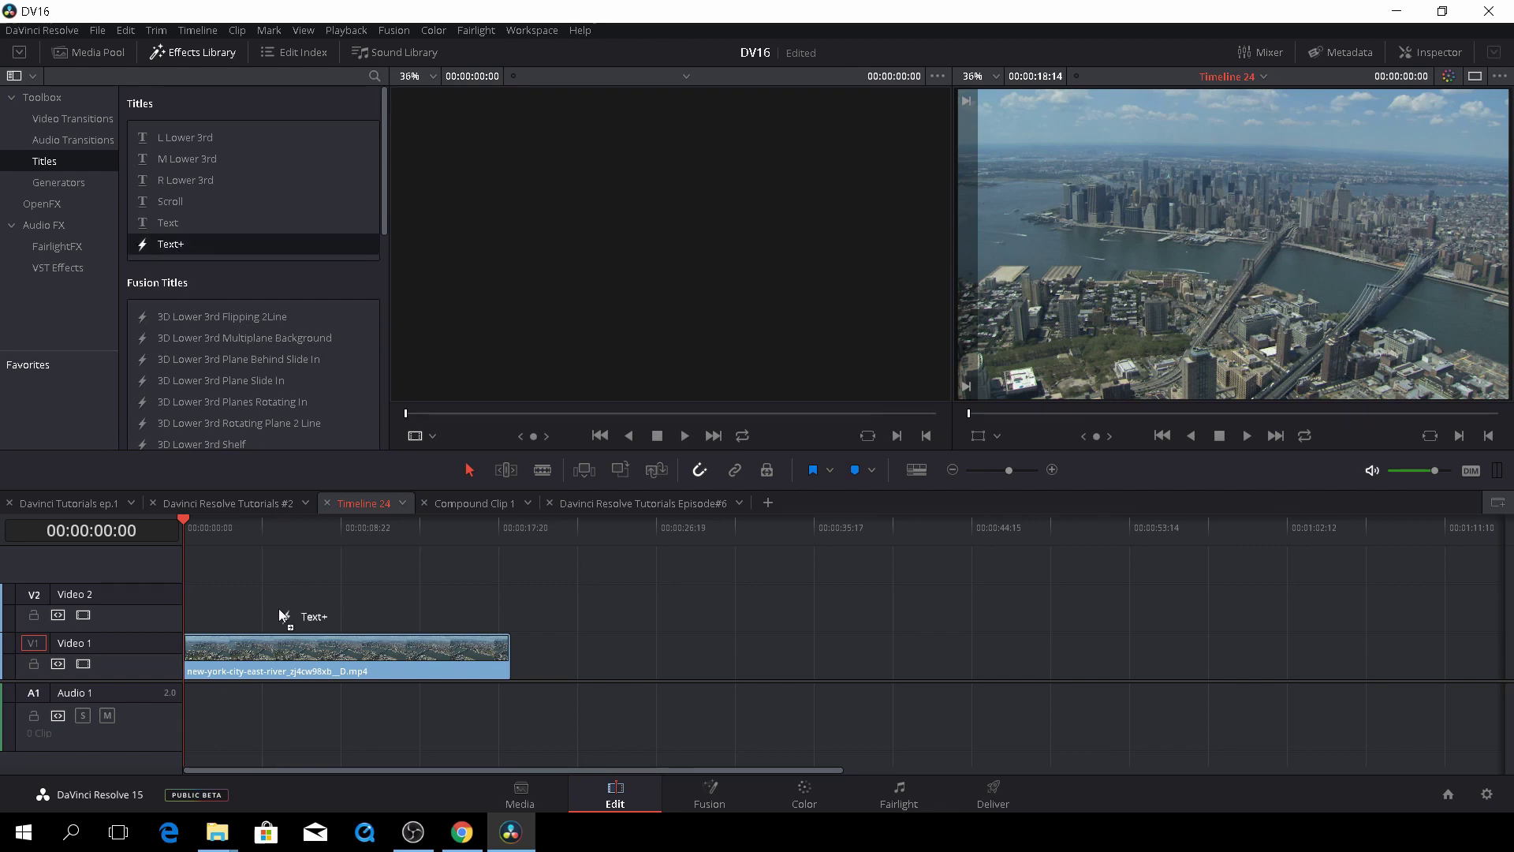
left_click_drag(280, 614, 510, 615)
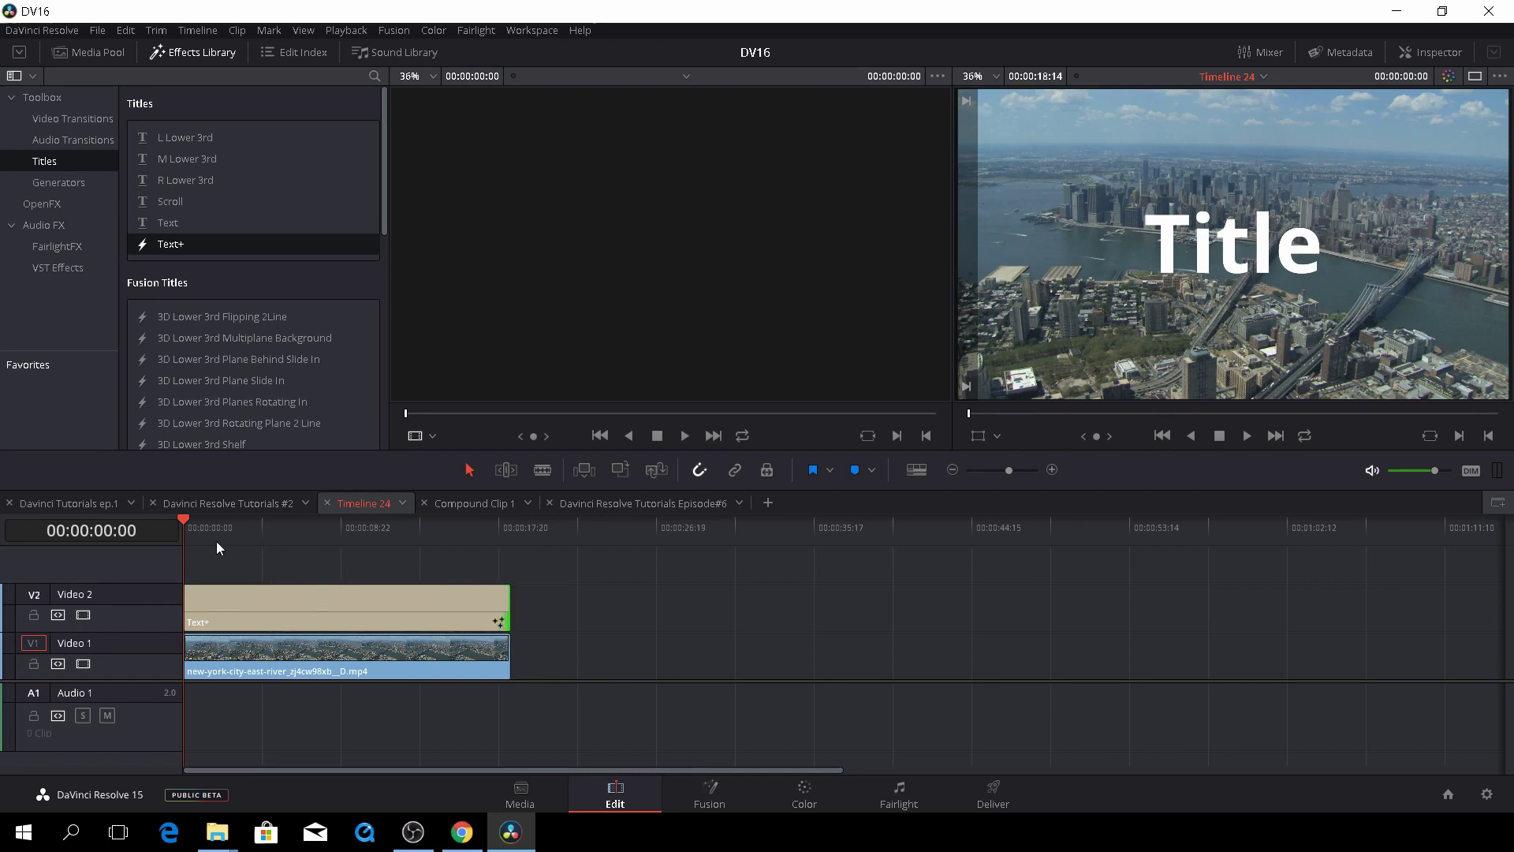
Replace the placeholder 'Title' with NEW YORK in the Inspector's Styled Text field.
left_click(222, 604)
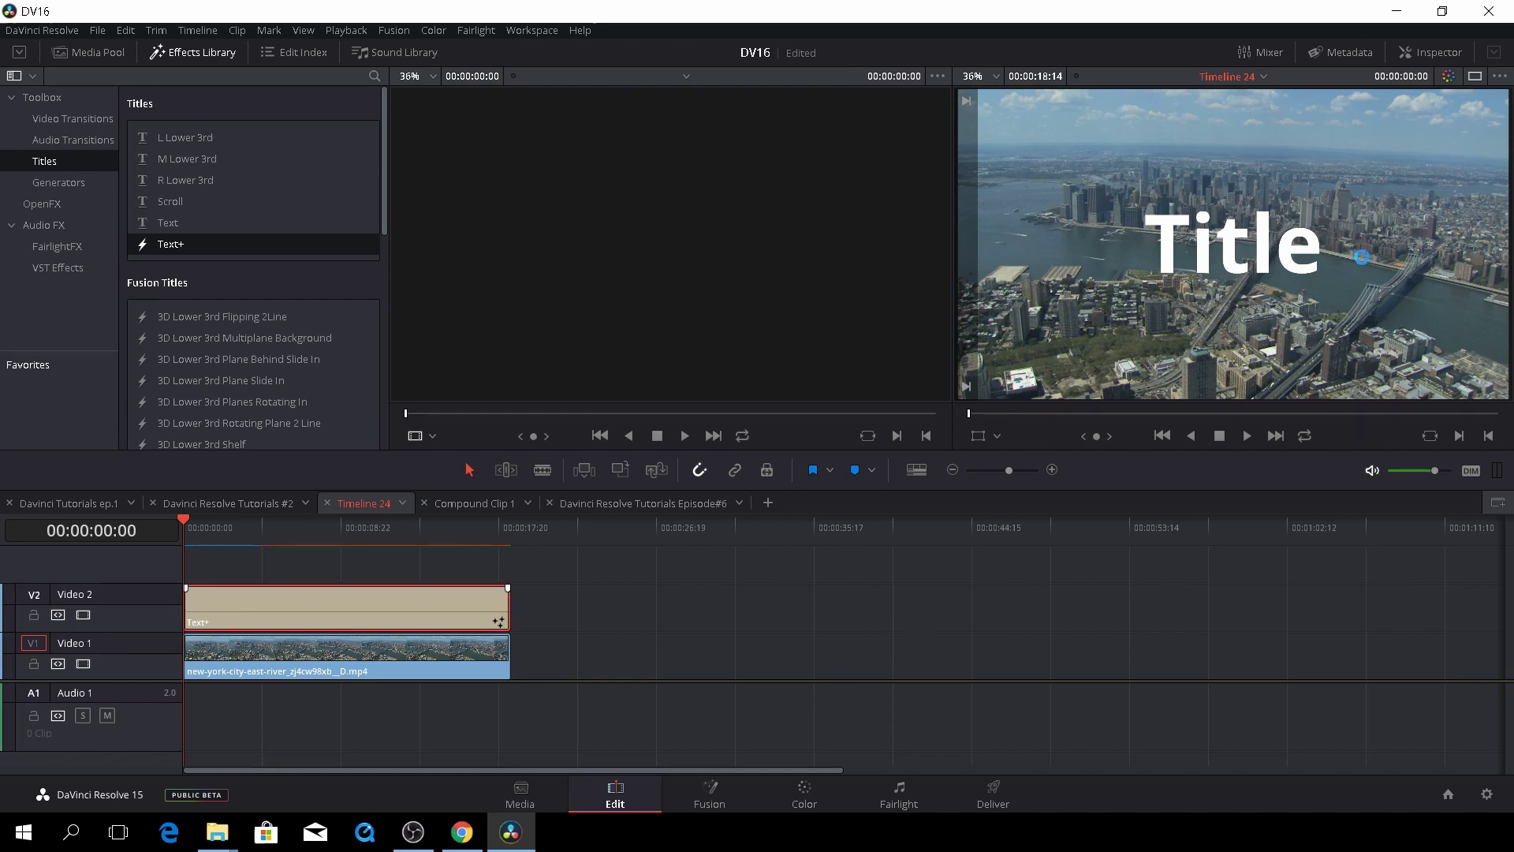
left_click(1438, 54)
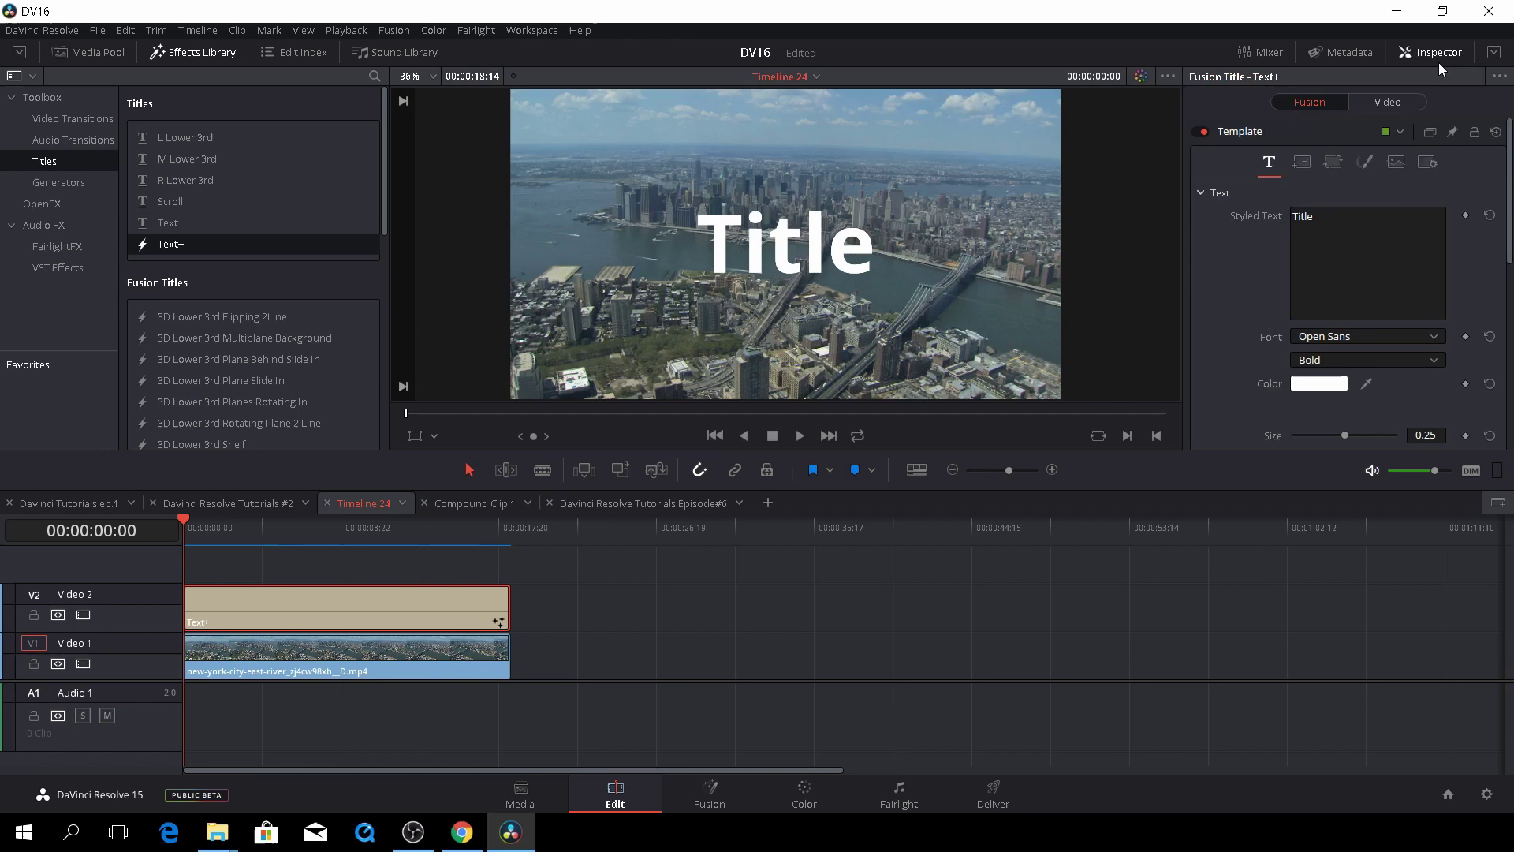
left_click(1331, 214)
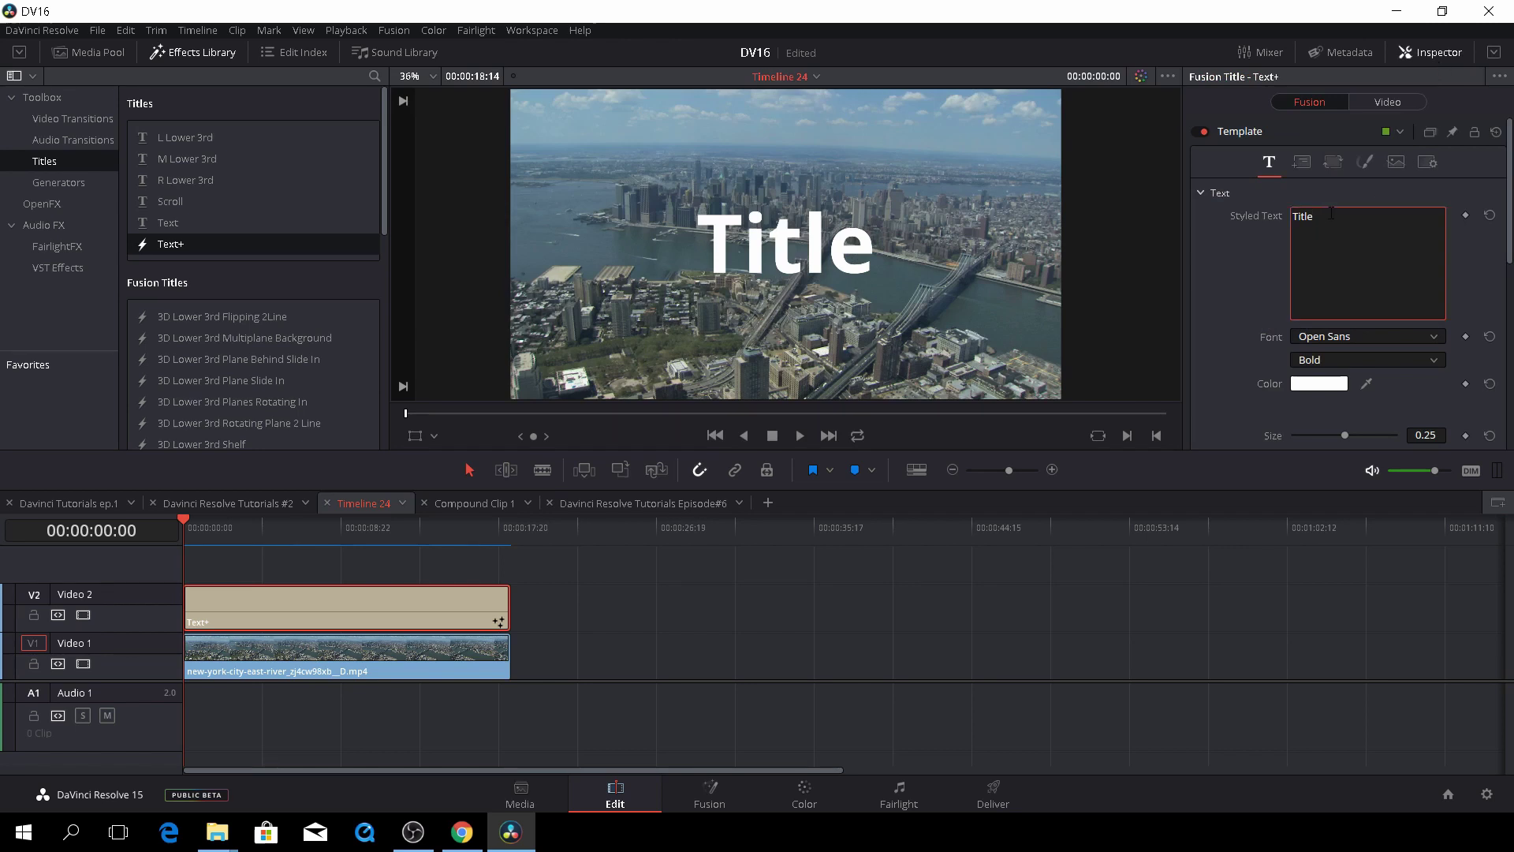
key("BackSpace")
key("BackSpace")
key("BackSpace")
key("BackSpace")
key("BackSpace")
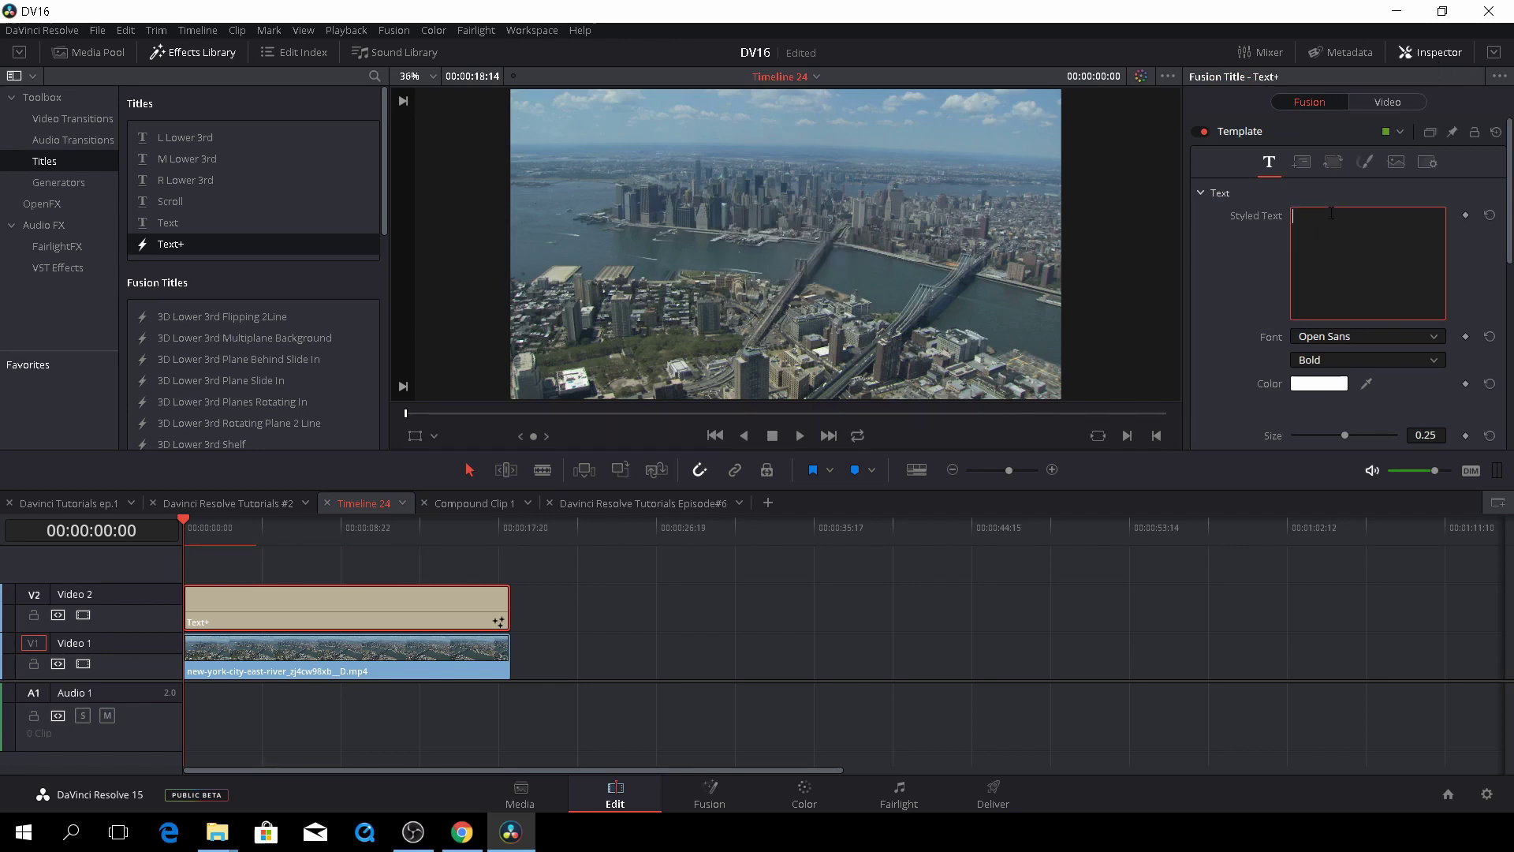
type("NEW")
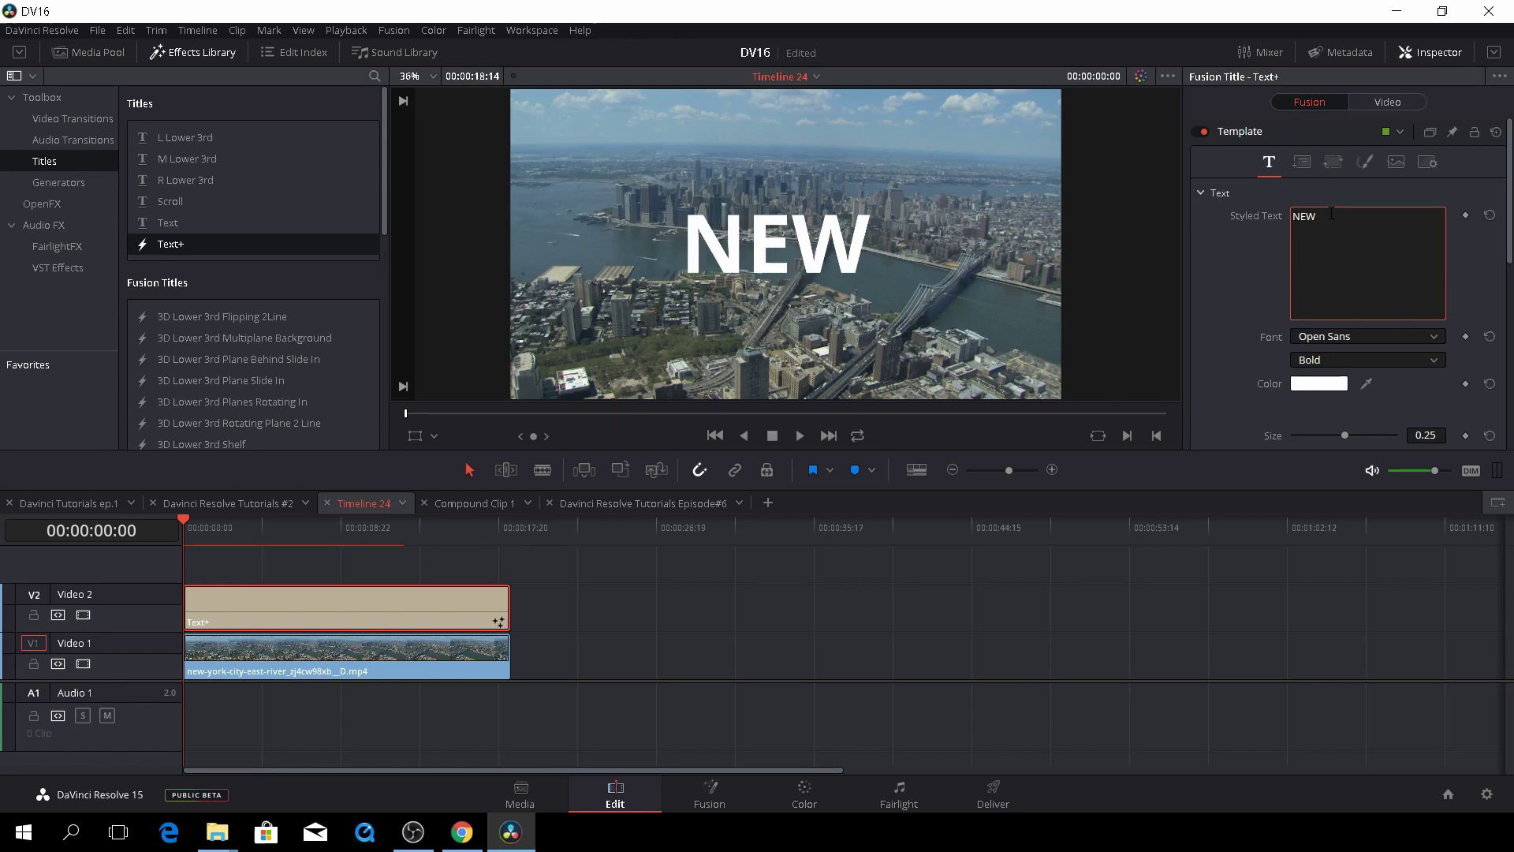
type(" YORK")
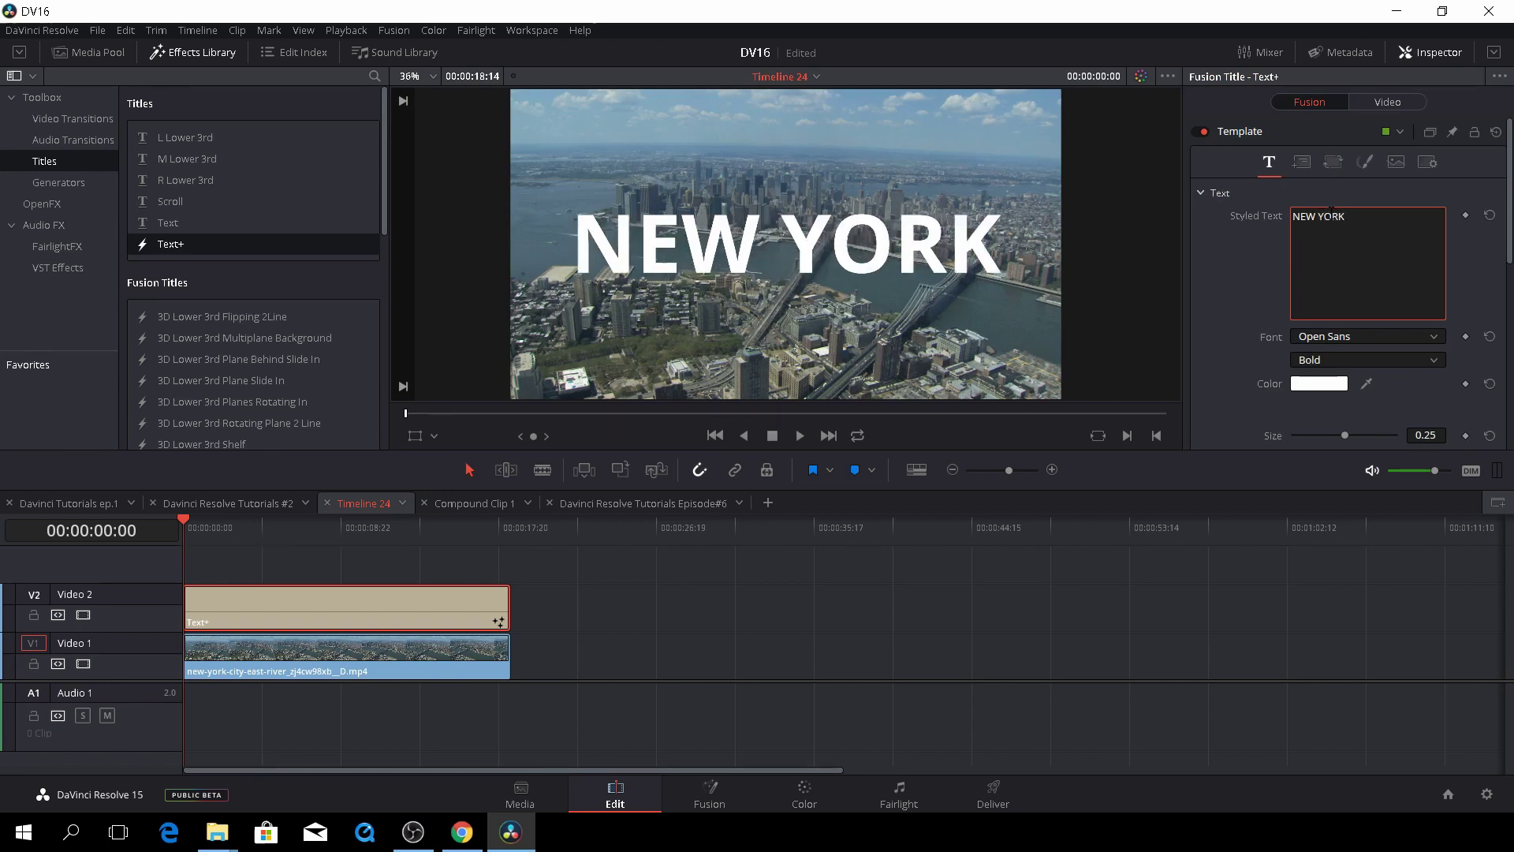
Change the title's font from Open Sans to Tahoma.
left_click(1371, 339)
scroll(1361, 394, "up", 4)
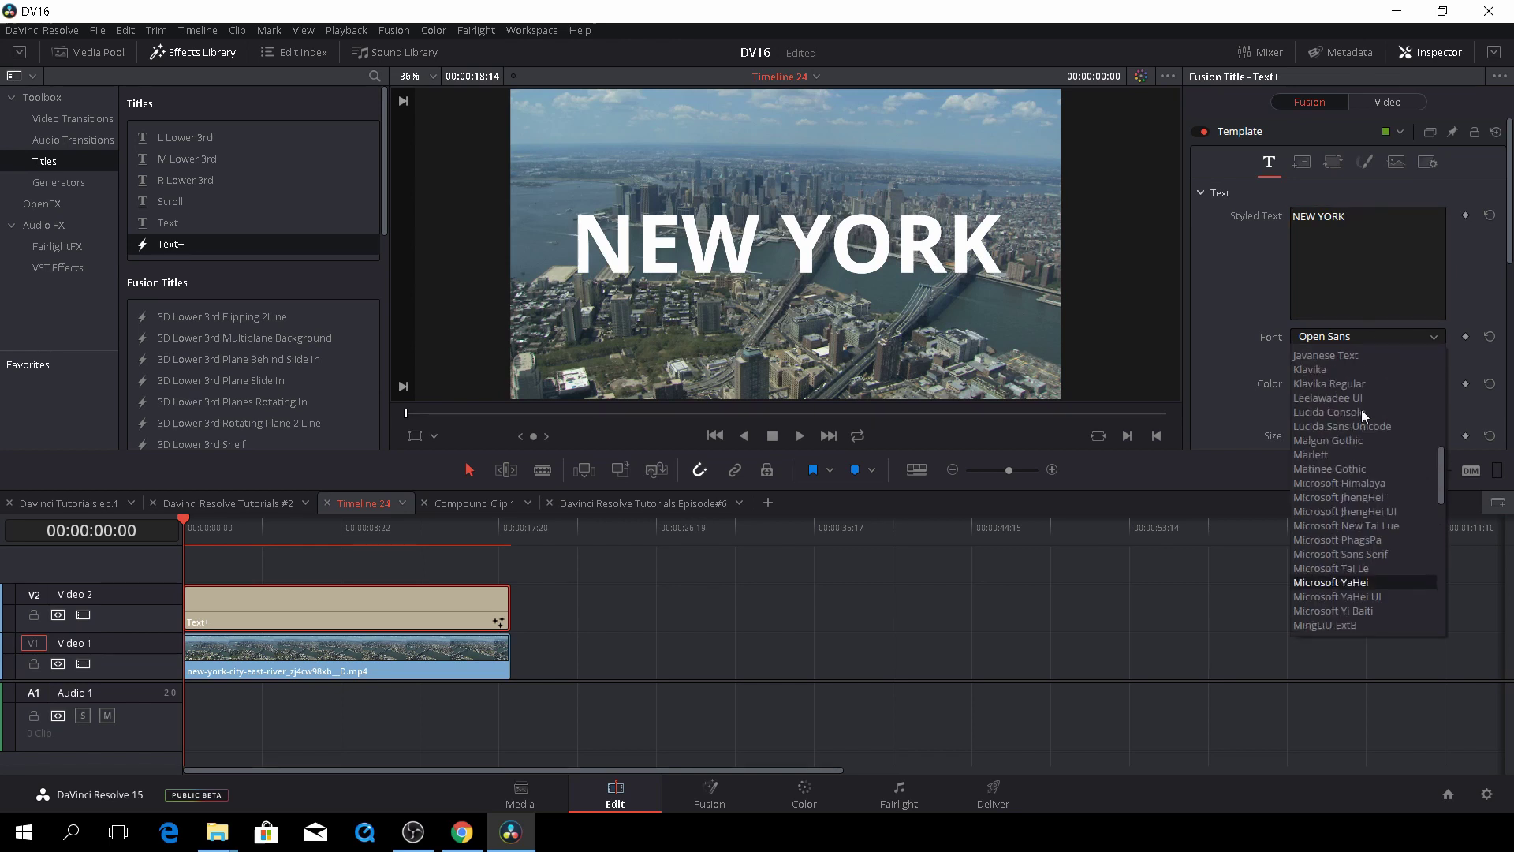
scroll(1361, 409, "up", 10)
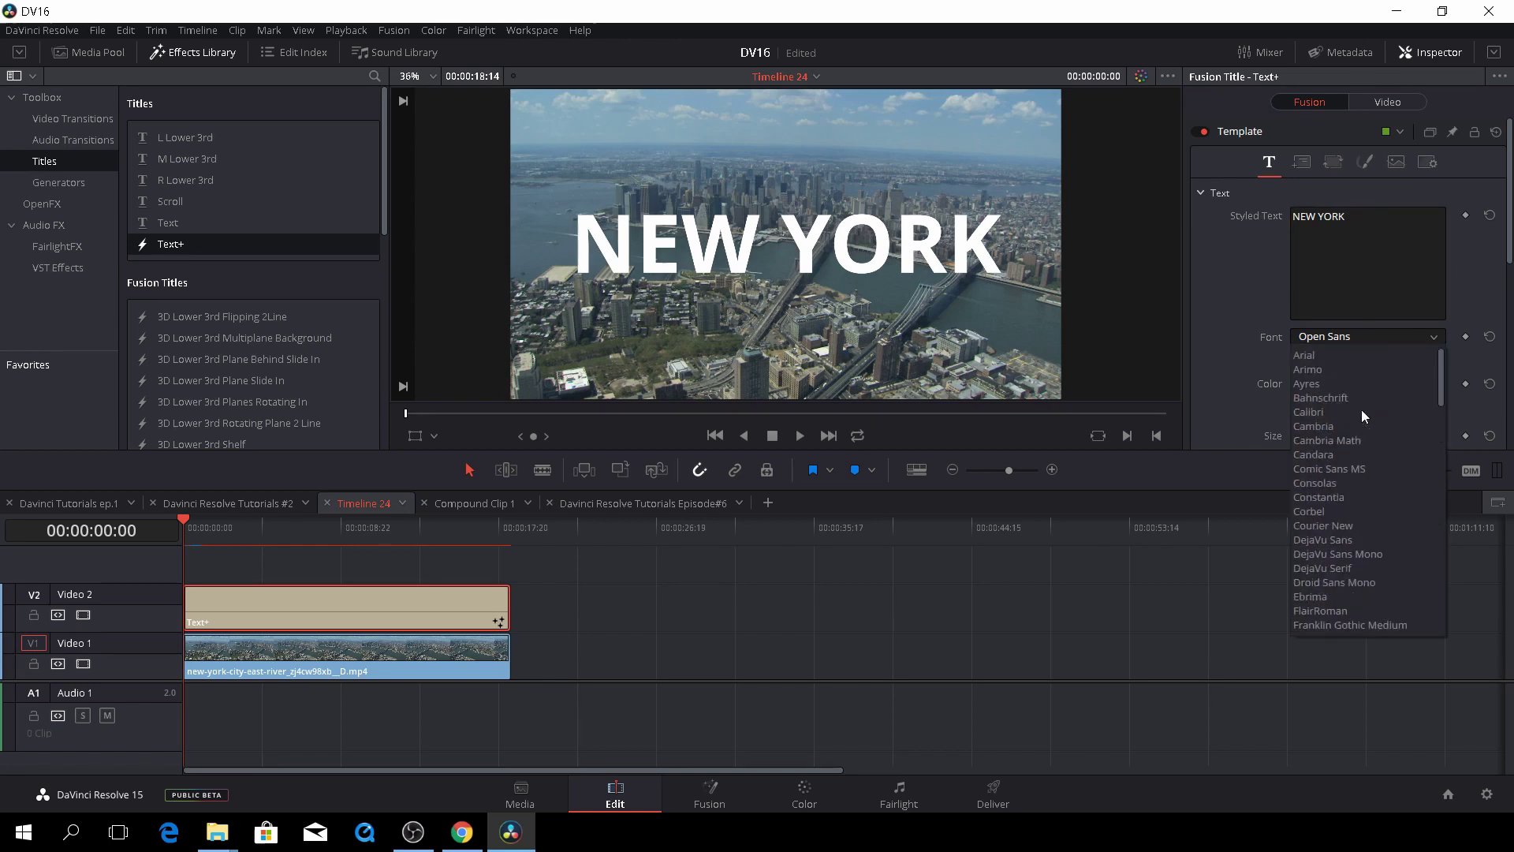
scroll(1361, 409, "down", 10)
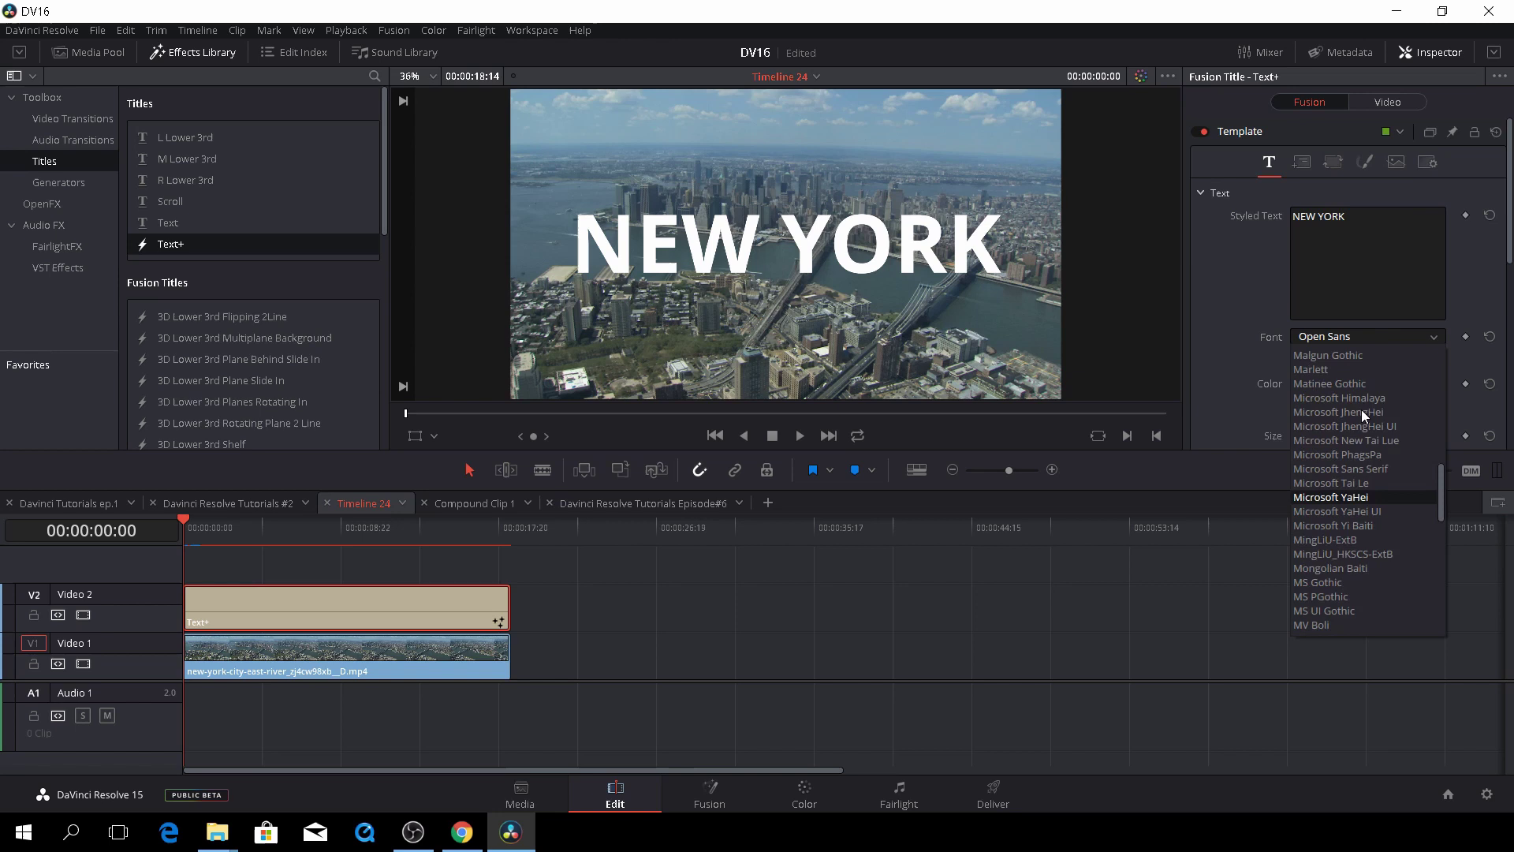
scroll(1361, 410, "down", 10)
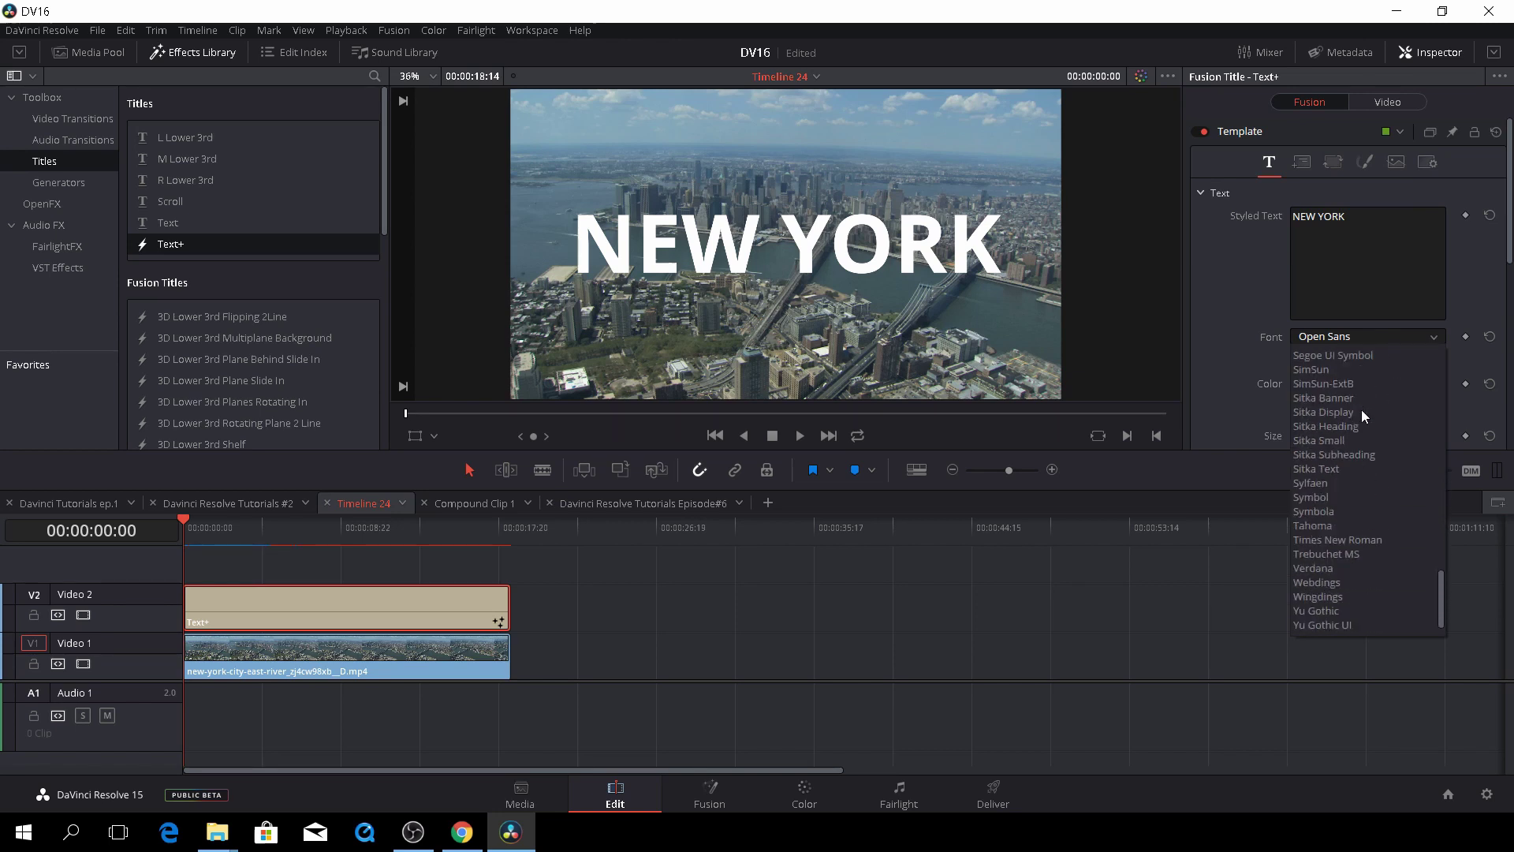
left_click(1353, 525)
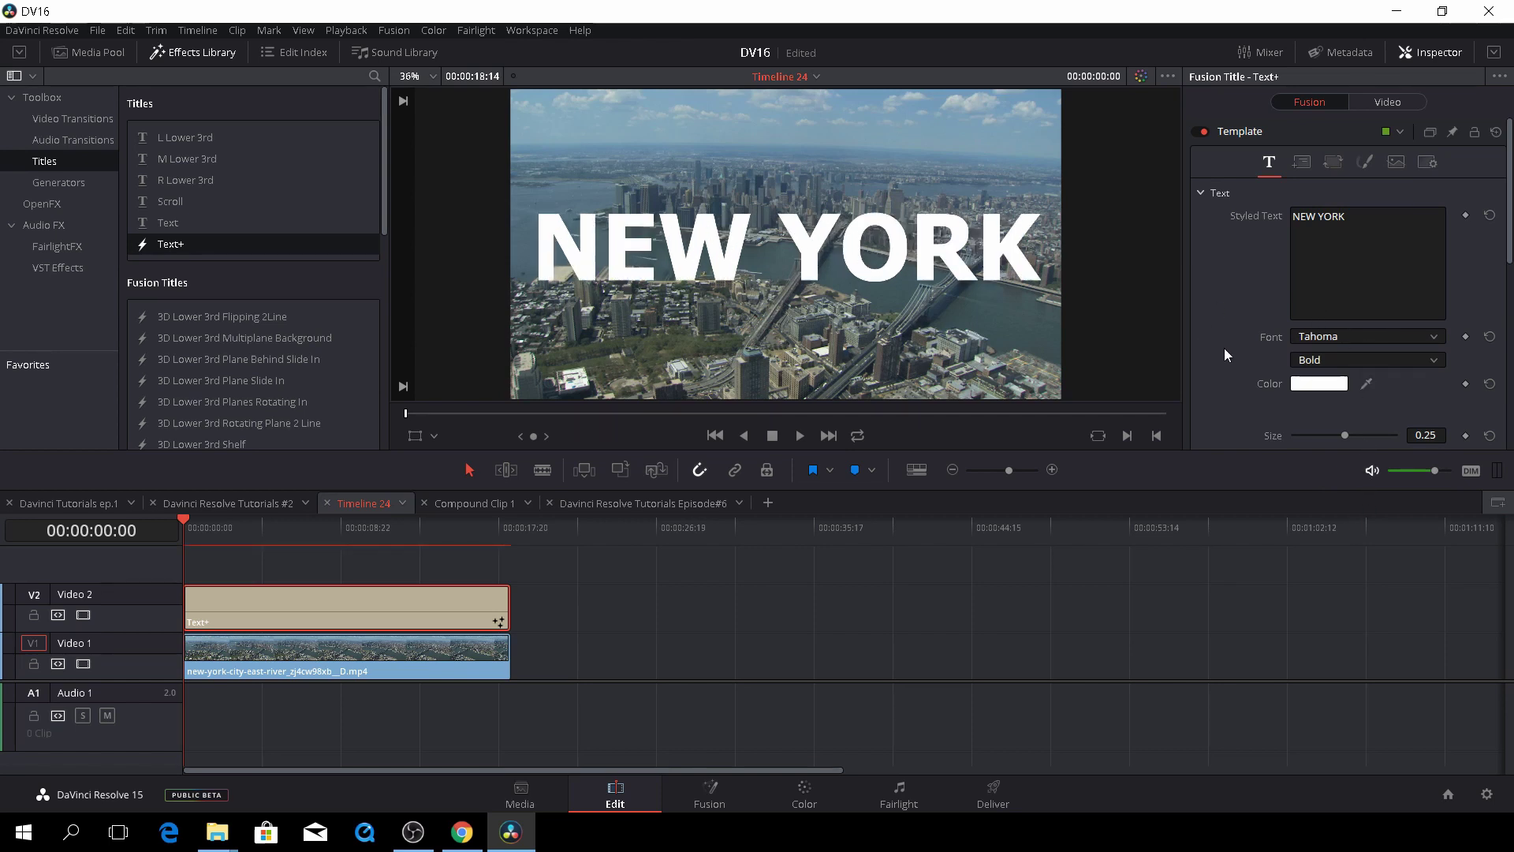
scroll(1223, 348, "down", 5)
scroll(1224, 352, "up", 3)
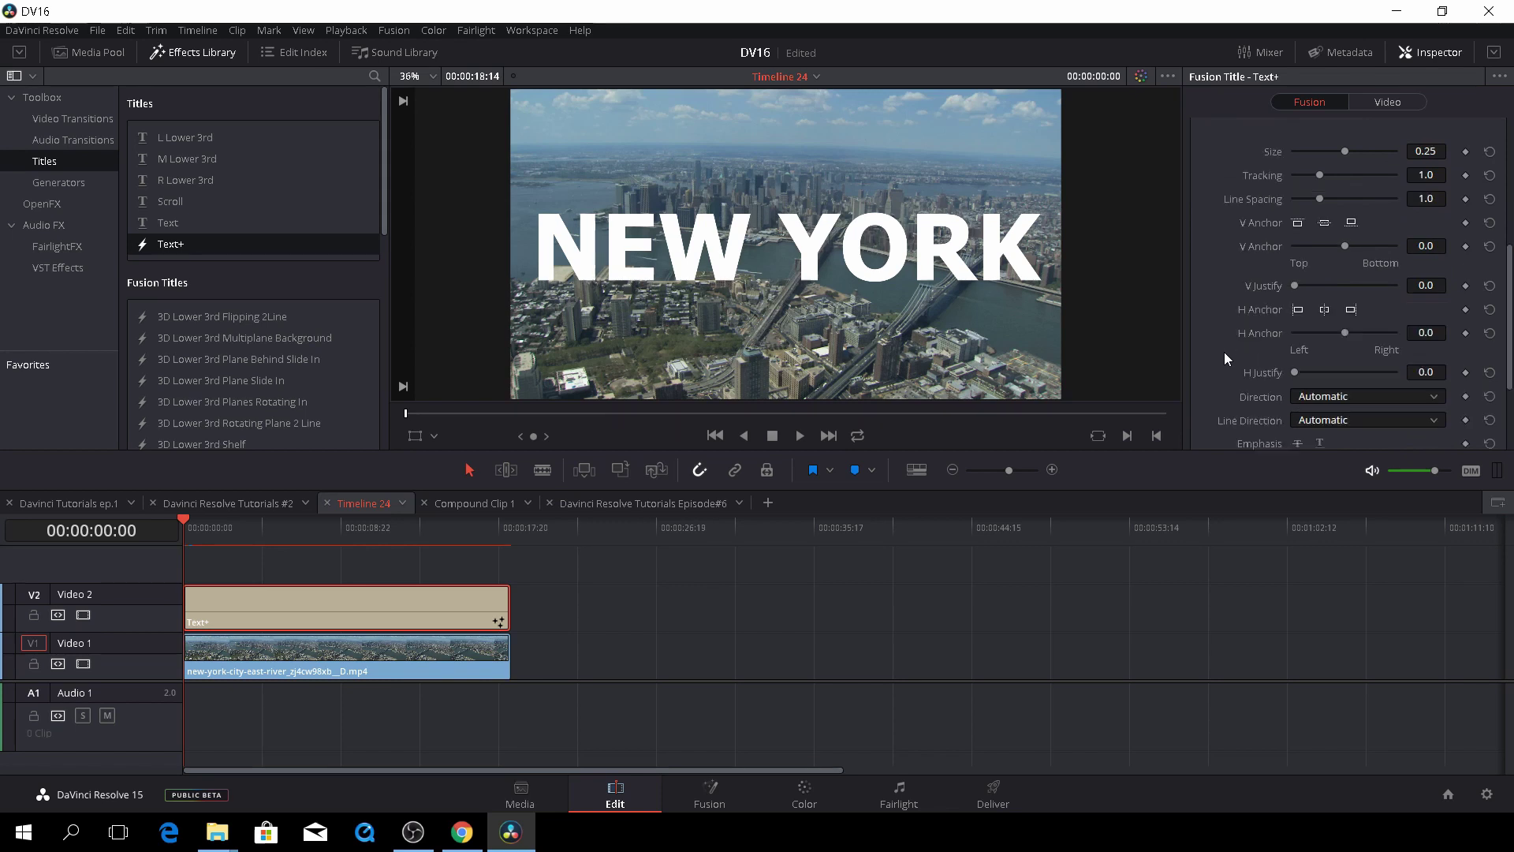
scroll(1226, 359, "down", 2)
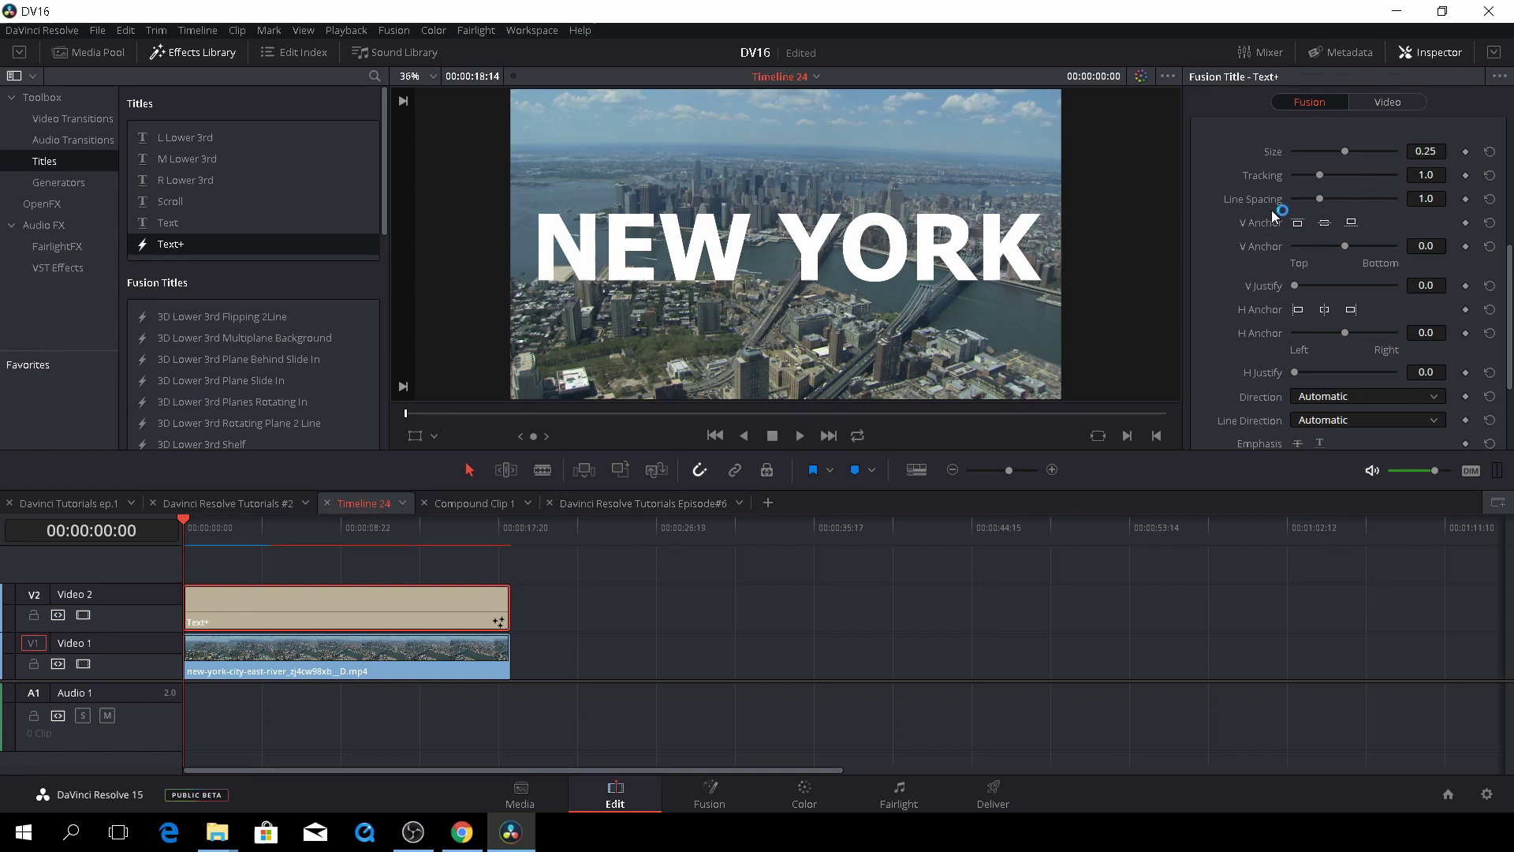
scroll(1263, 219, "up", 5)
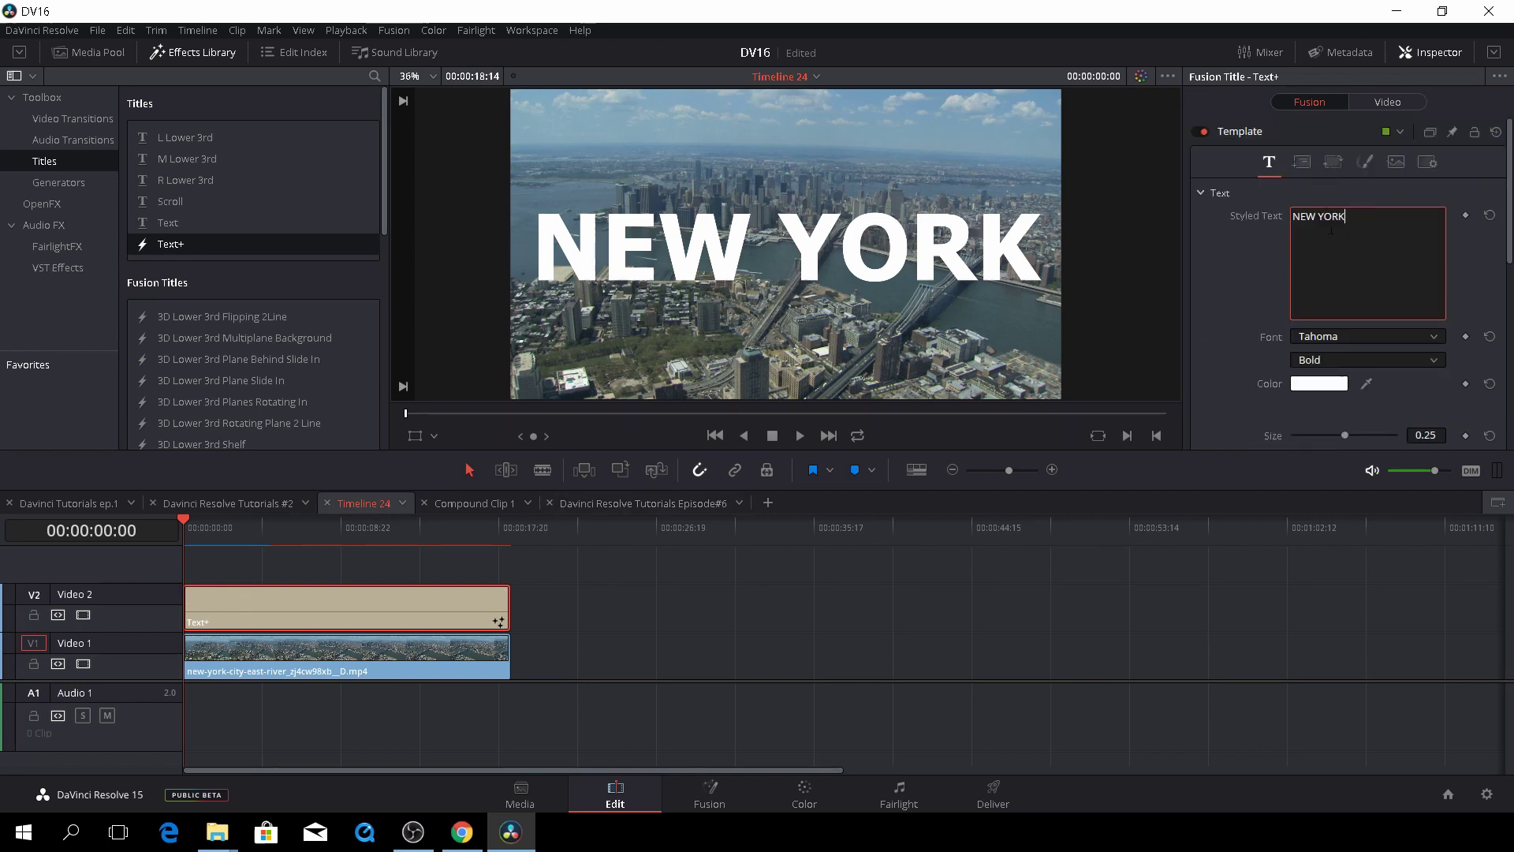
Under Layout's Rotation, try an X-axis tilt on the title, then reset it to 0.0.
left_click(1301, 163)
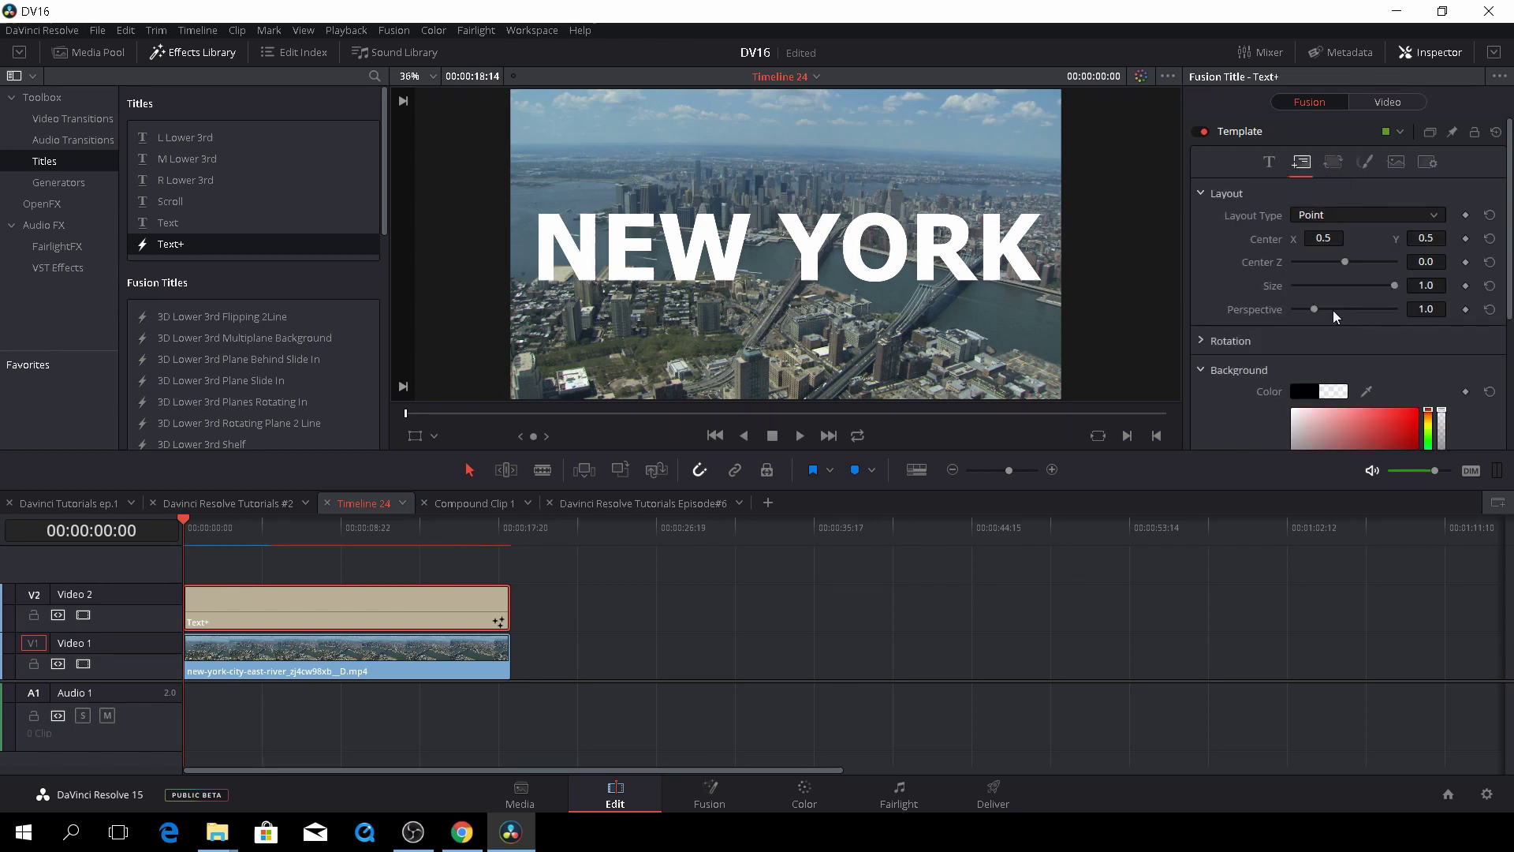
scroll(1333, 311, "down", 1)
left_click(1201, 247)
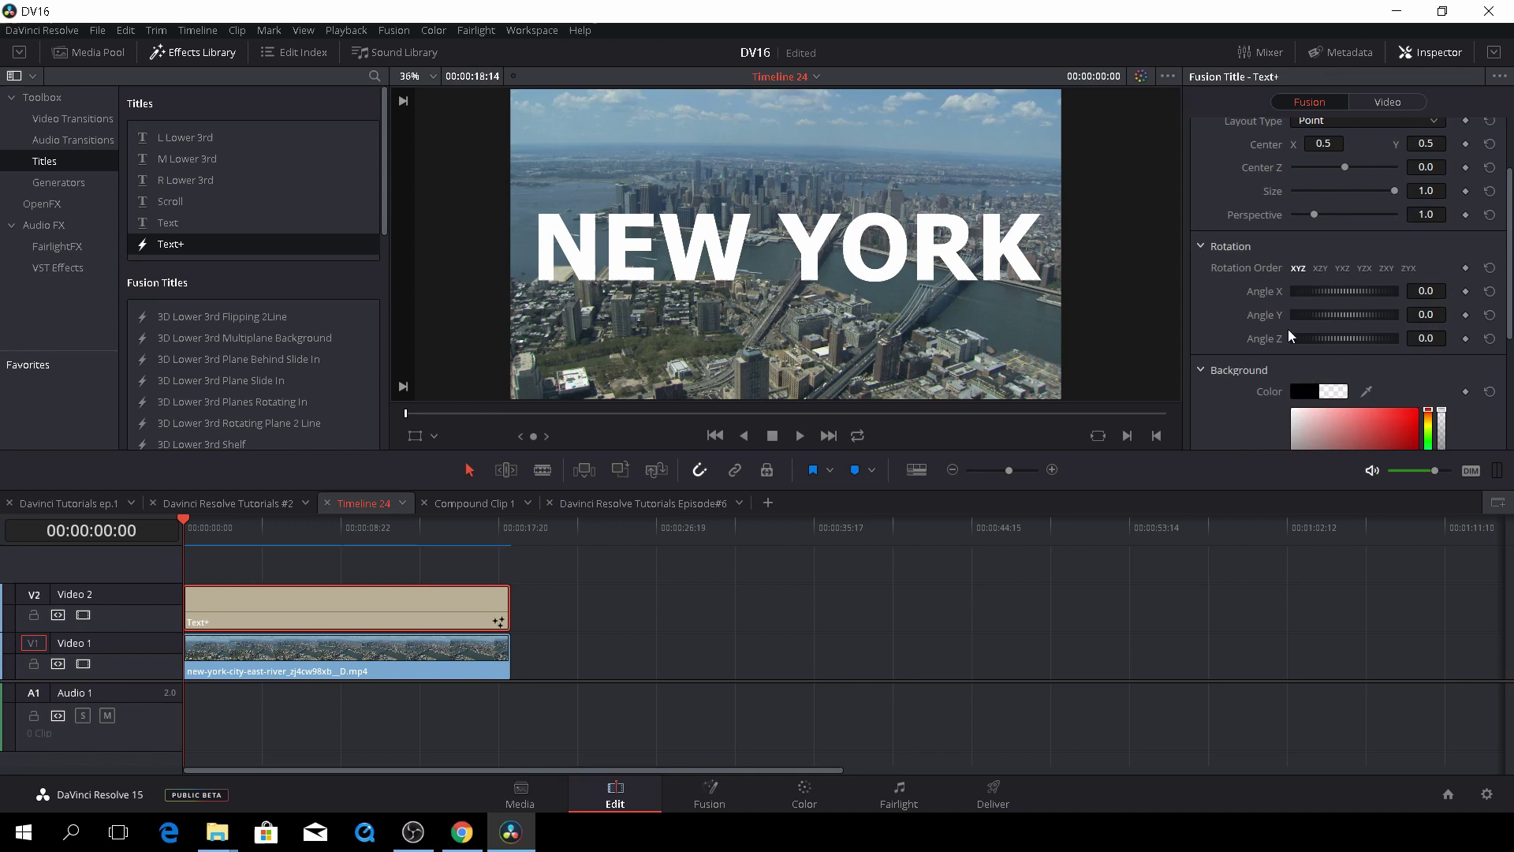
mouse_move(1343, 294)
left_mouse_down()
mouse_move(1412, 296)
mouse_move(1330, 292)
mouse_move(1352, 294)
left_mouse_up()
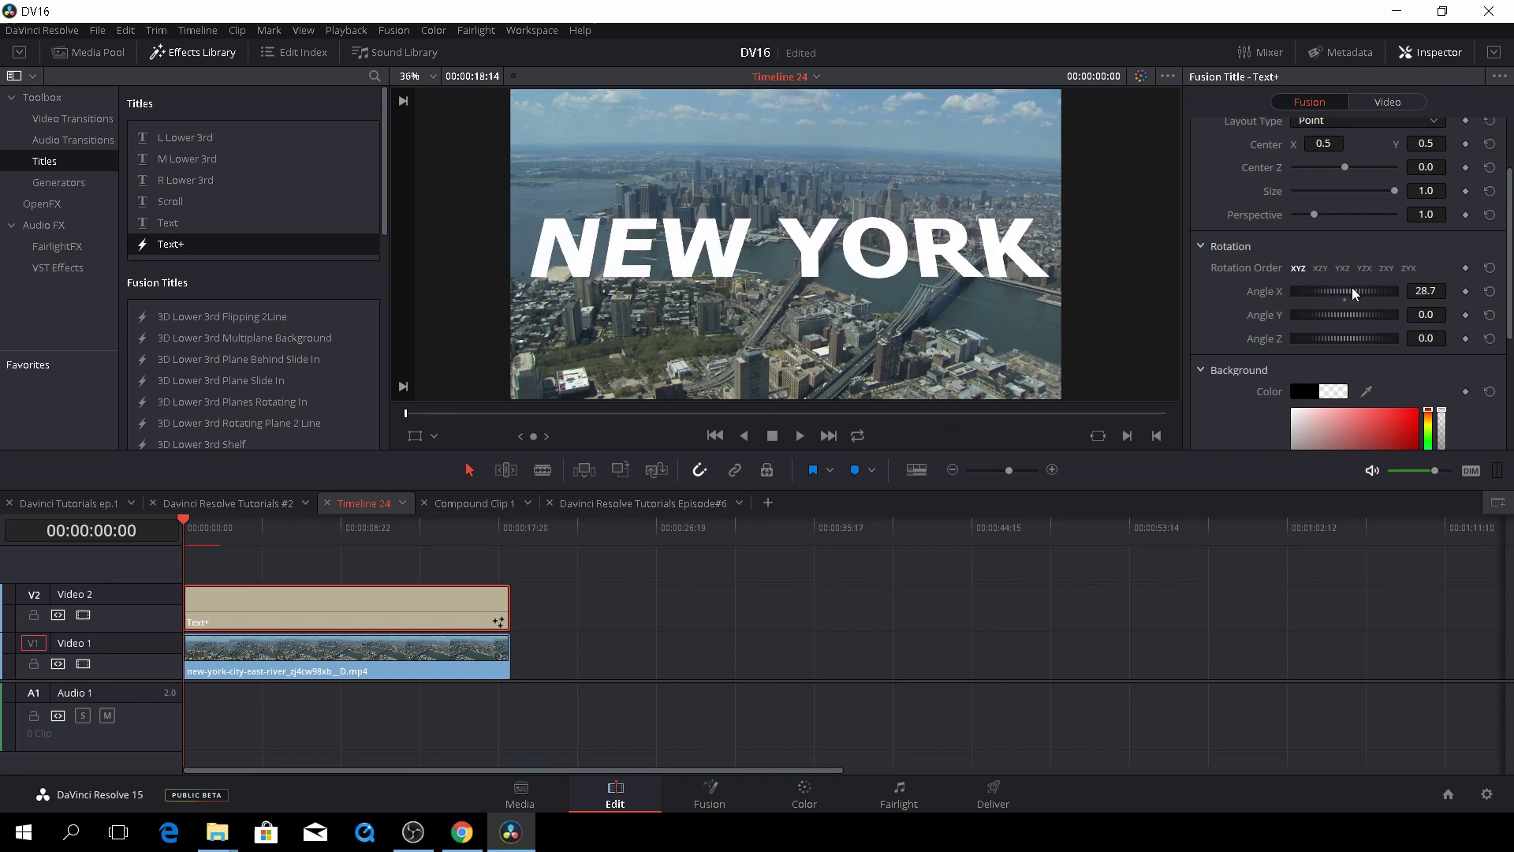
left_click(1489, 293)
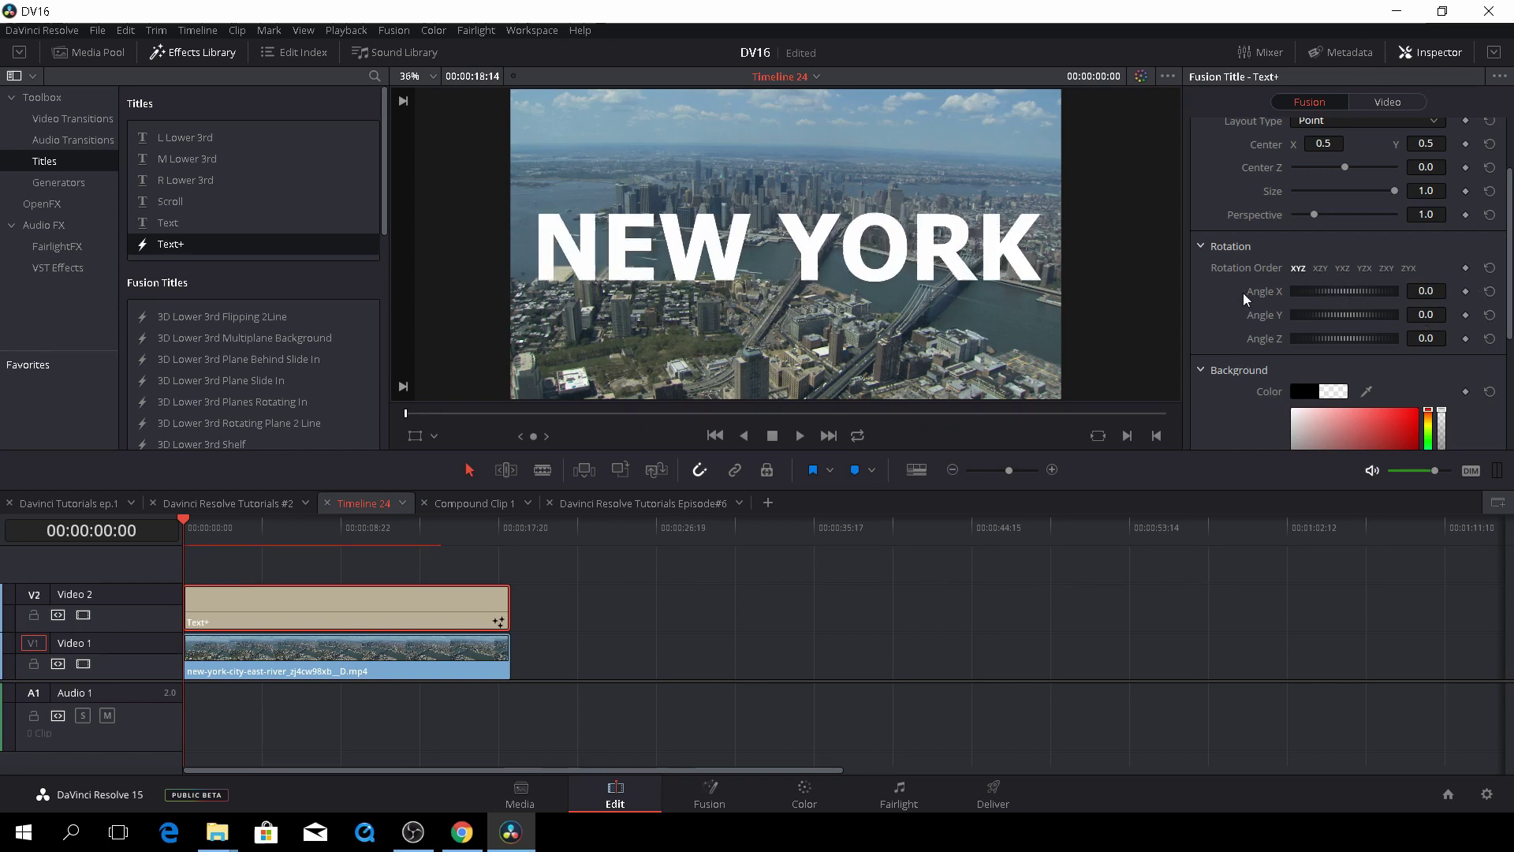
scroll(1243, 295, "down", 3)
scroll(1243, 295, "up", 5)
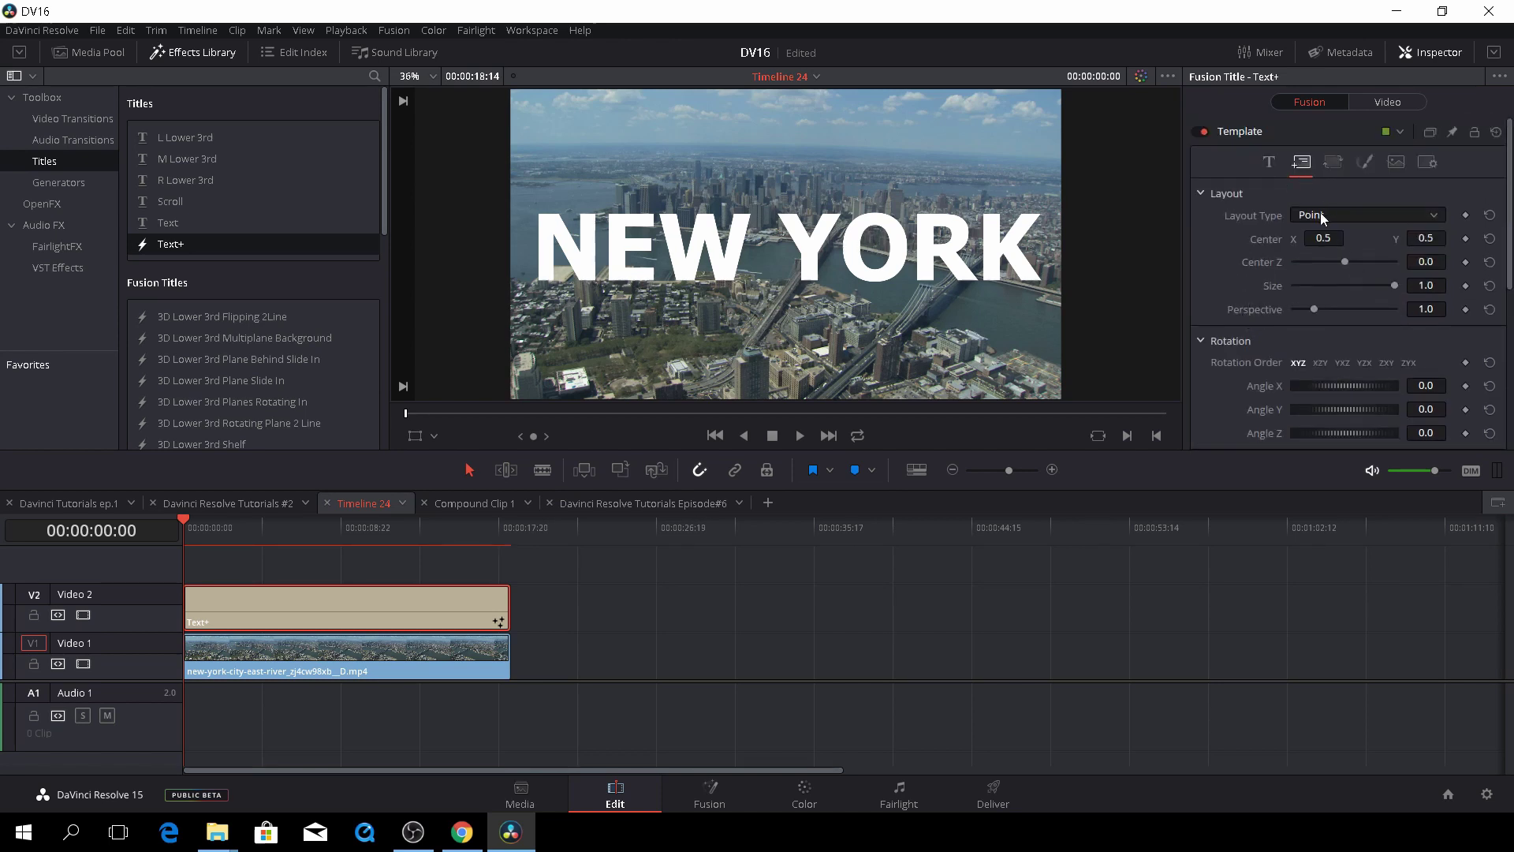
Keep Point as the layout type and expand the character transform's shear and rotation settings.
left_click(1433, 216)
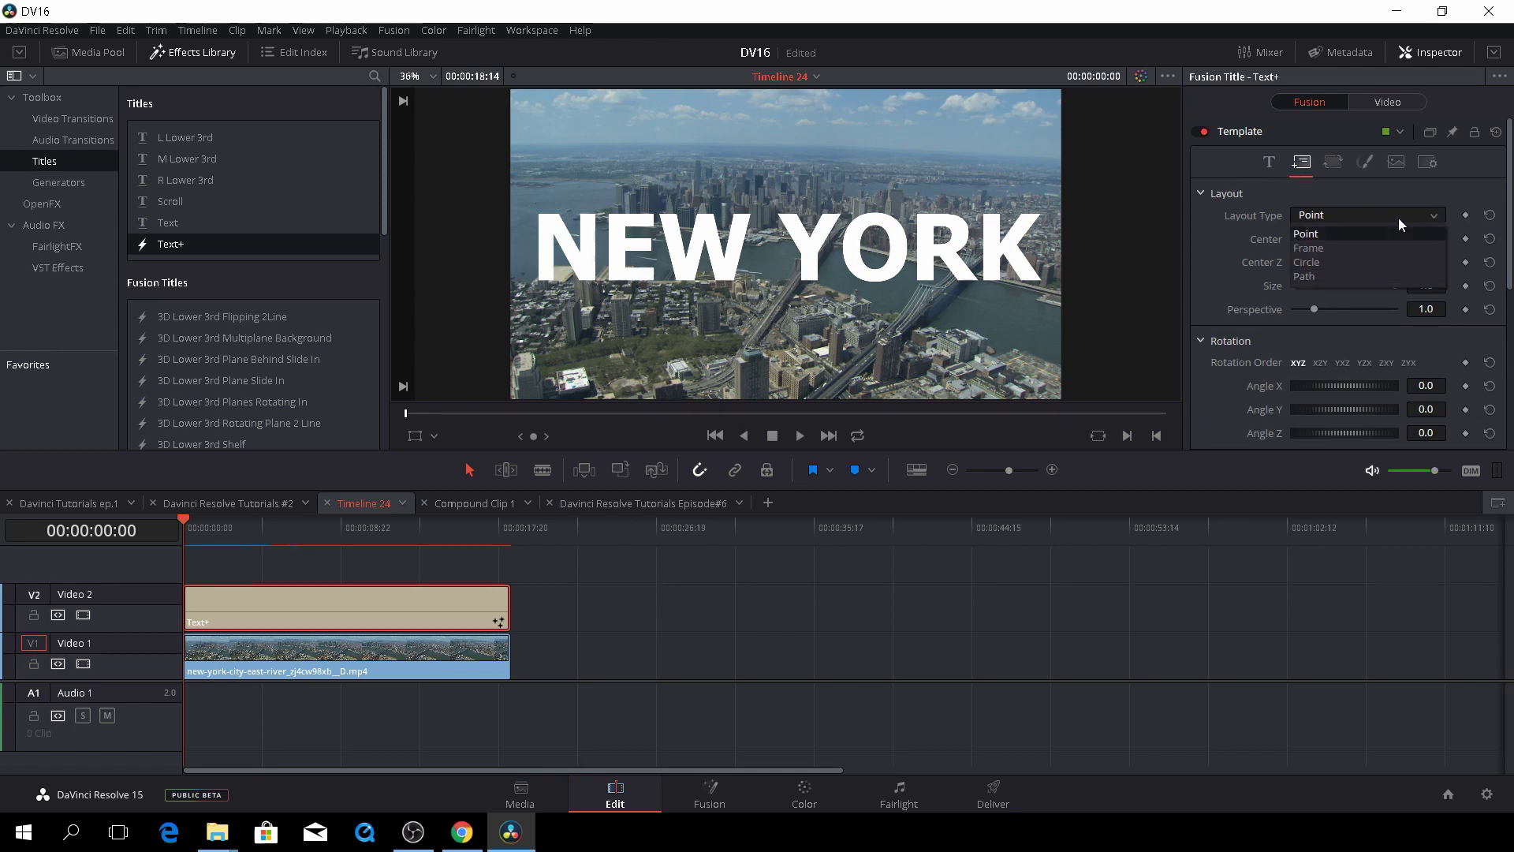
left_click(1398, 212)
left_click(1333, 162)
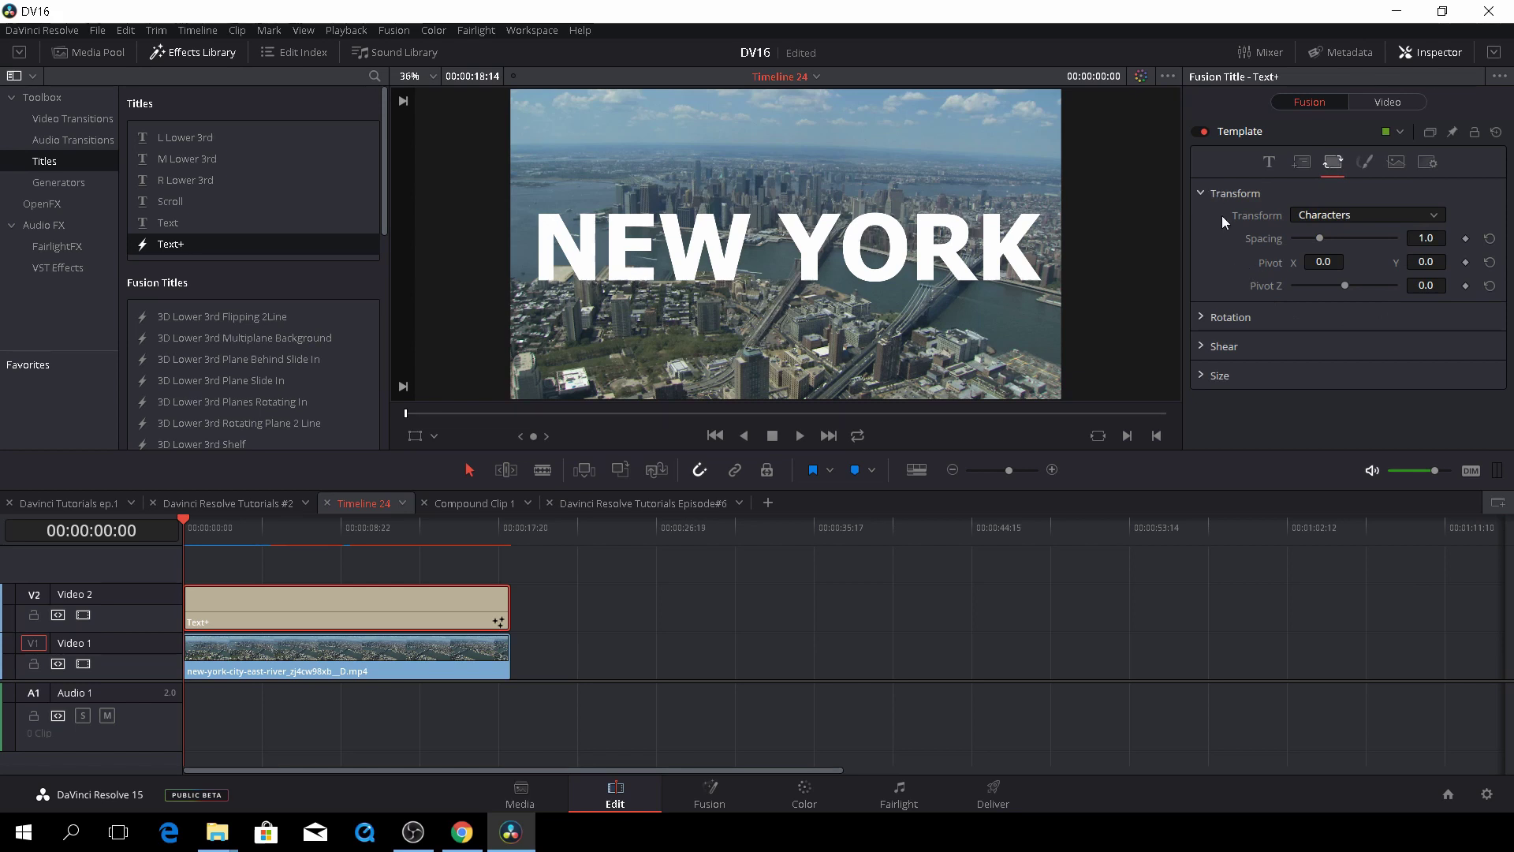
left_click(1203, 347)
left_click(1198, 319)
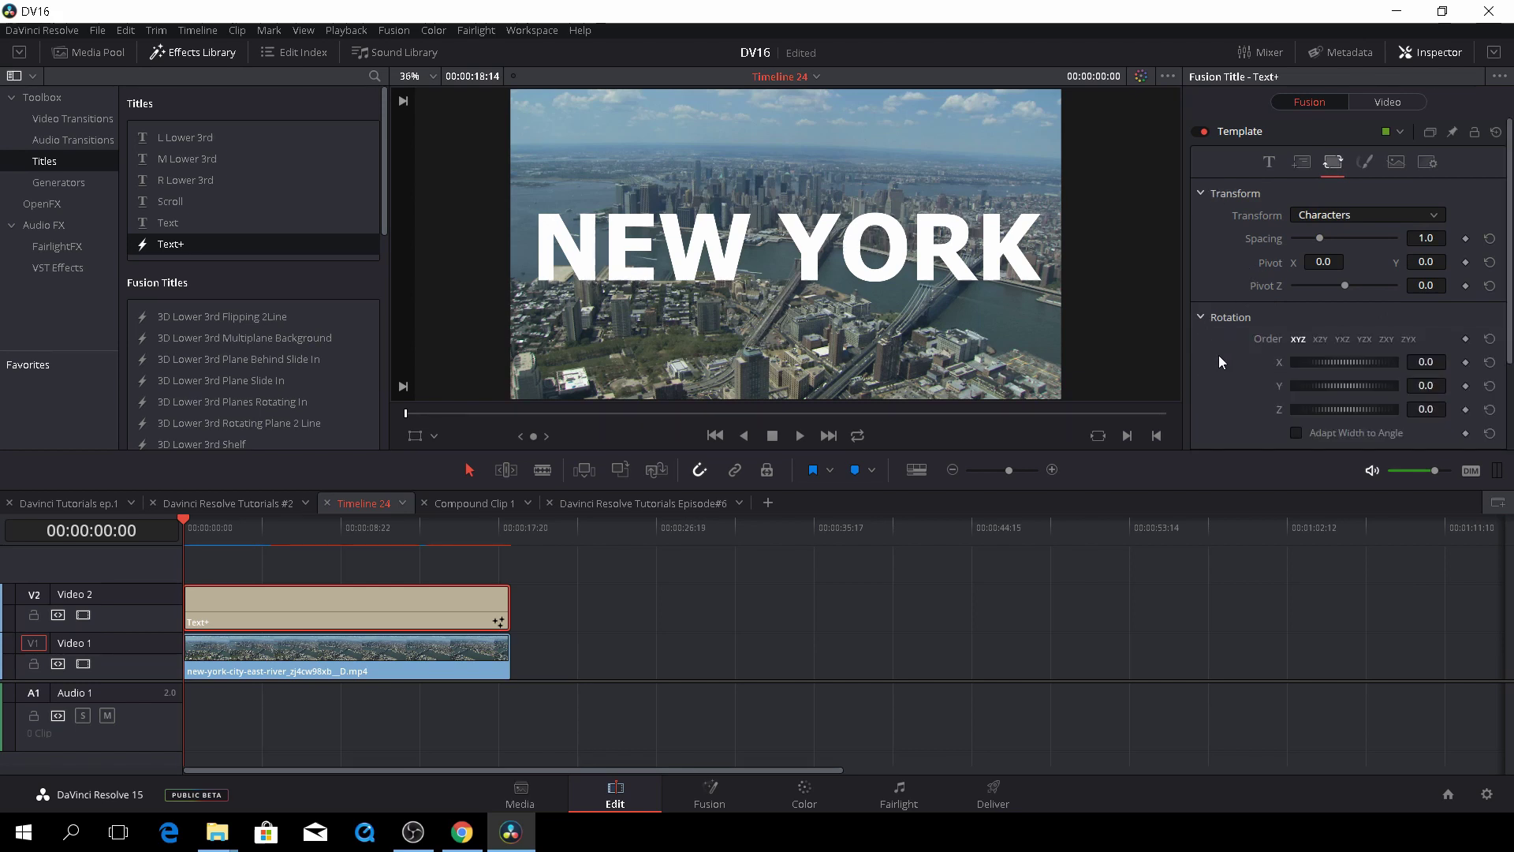
Test an X tilt on NEW YORK, reset it to zero, and bring up the Shading settings.
scroll(1219, 362, "down", 3)
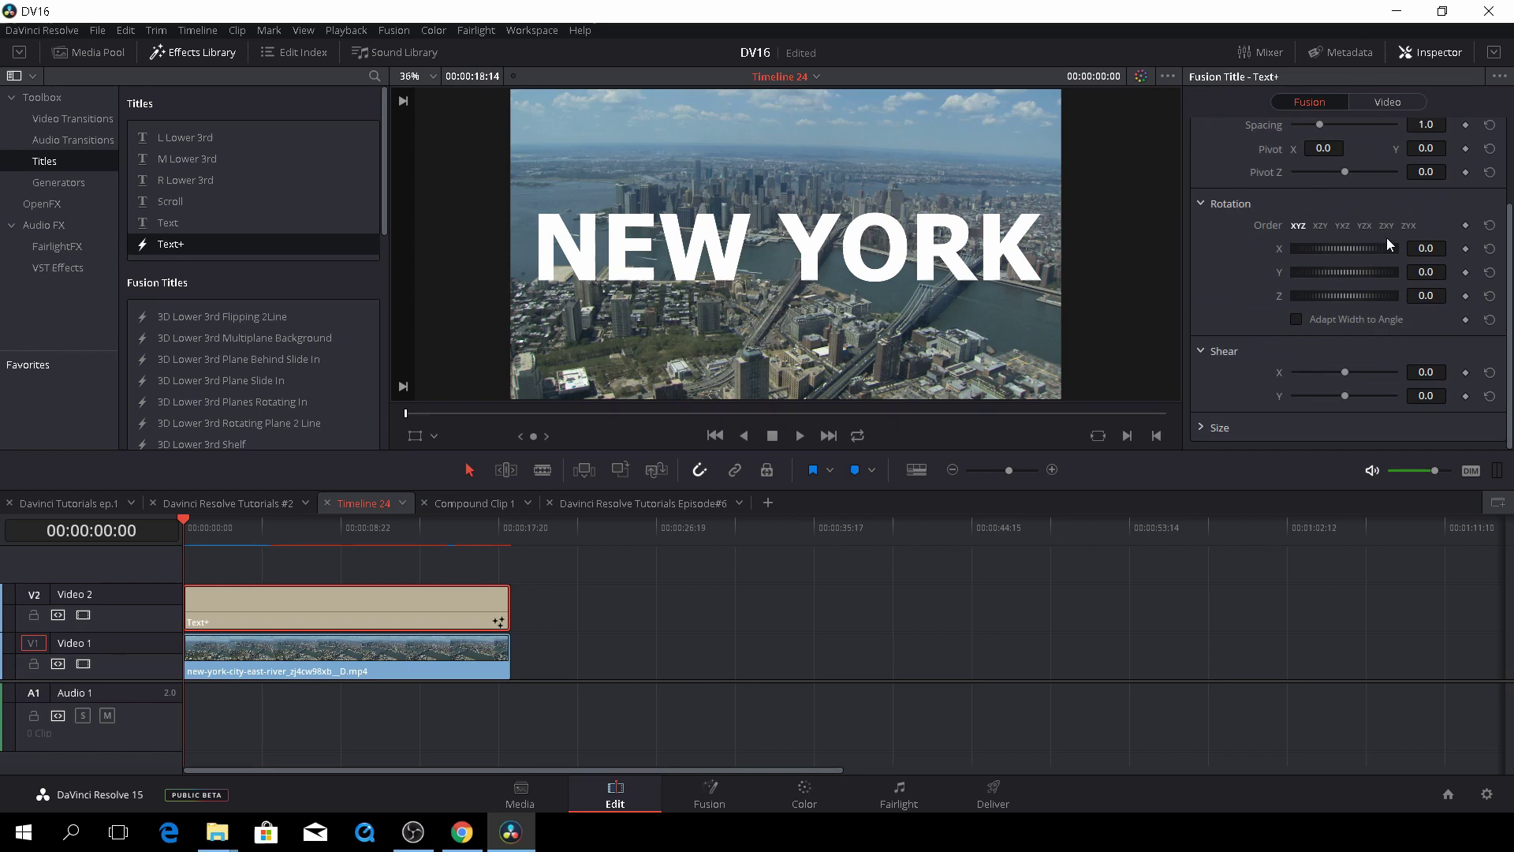
mouse_move(1370, 247)
left_mouse_down()
mouse_move(1397, 248)
mouse_move(1344, 248)
mouse_move(1366, 245)
left_mouse_up()
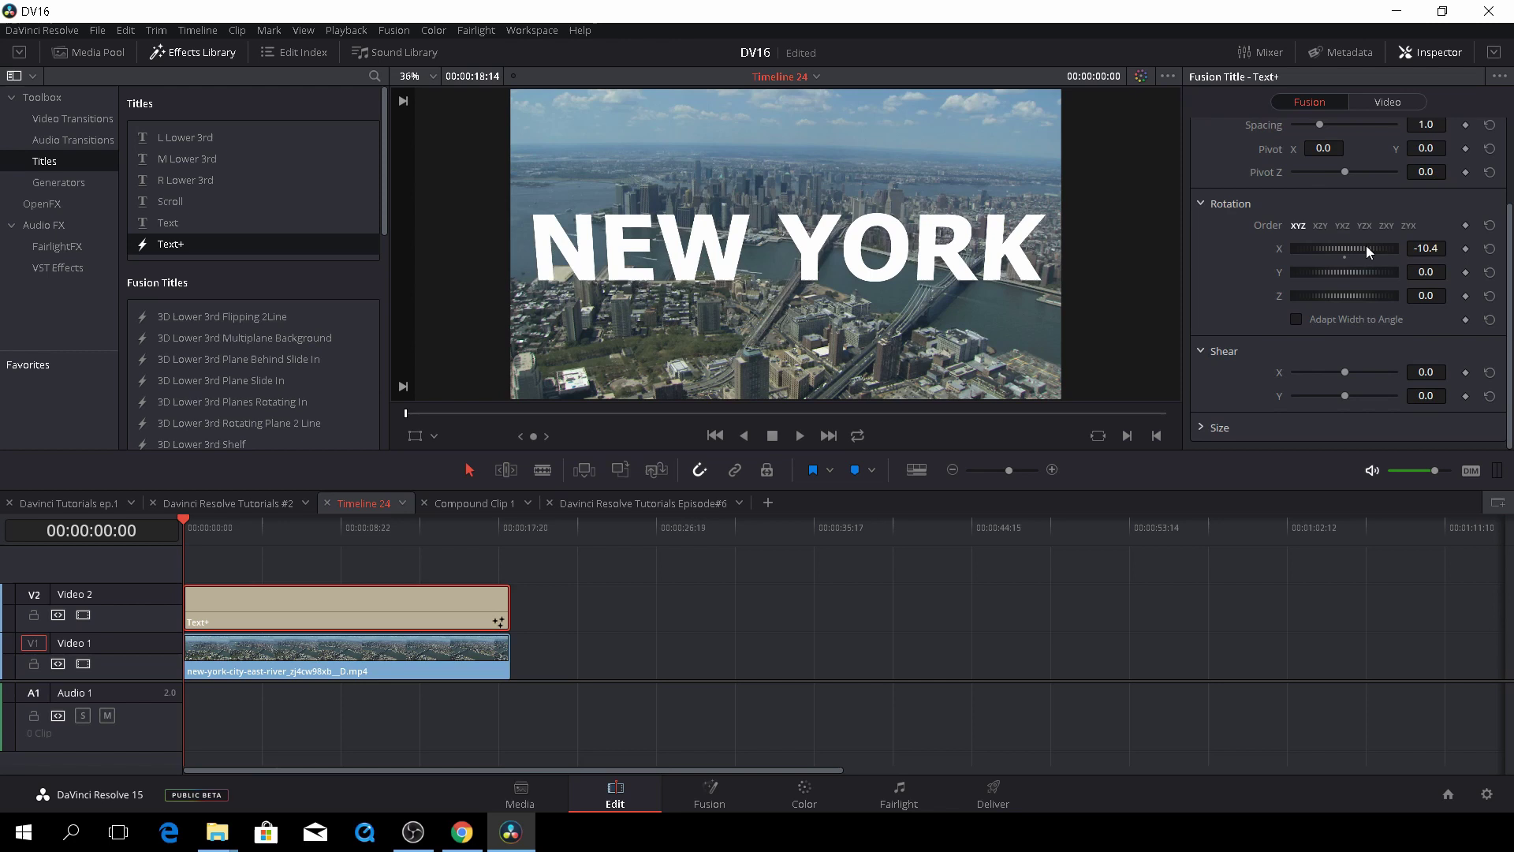
left_click(1489, 249)
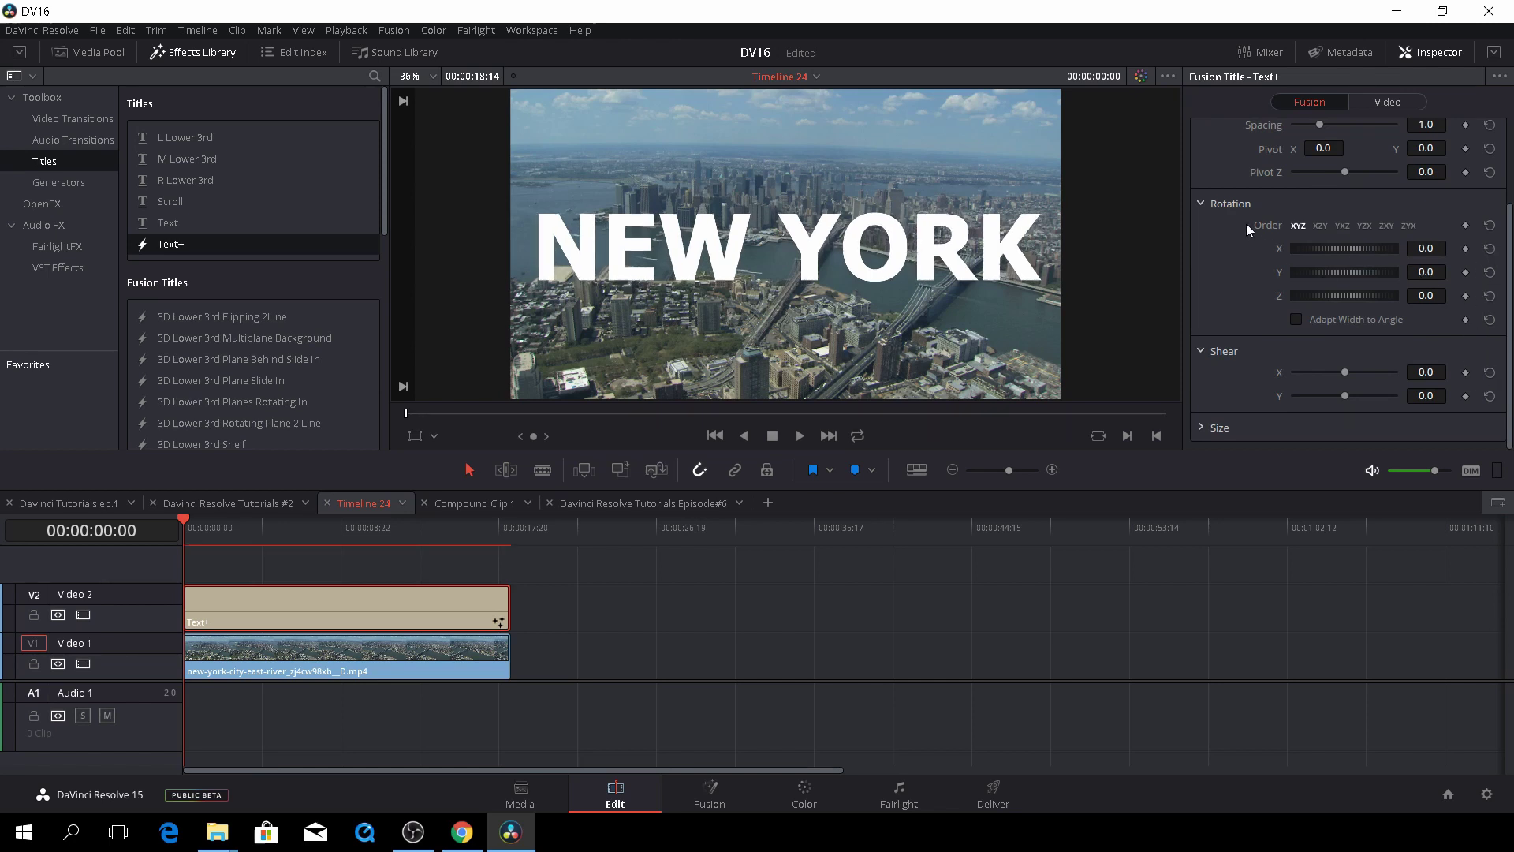
scroll(1253, 222, "up", 3)
left_click(1365, 163)
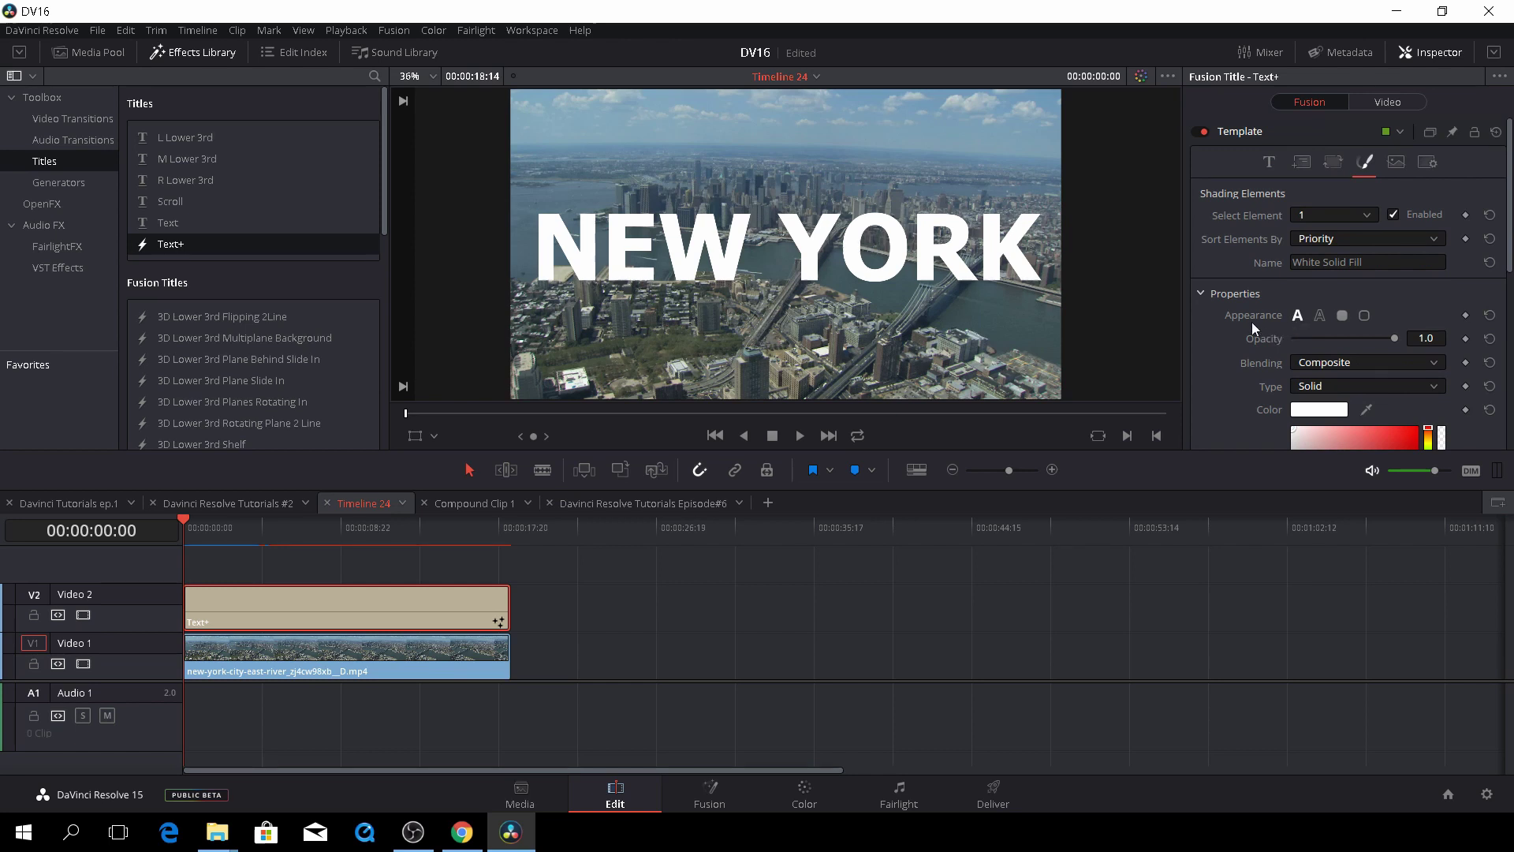
Switch shading element 1's Appearance to outline, giving letters a 0.02-thick white outline.
left_click(1320, 315)
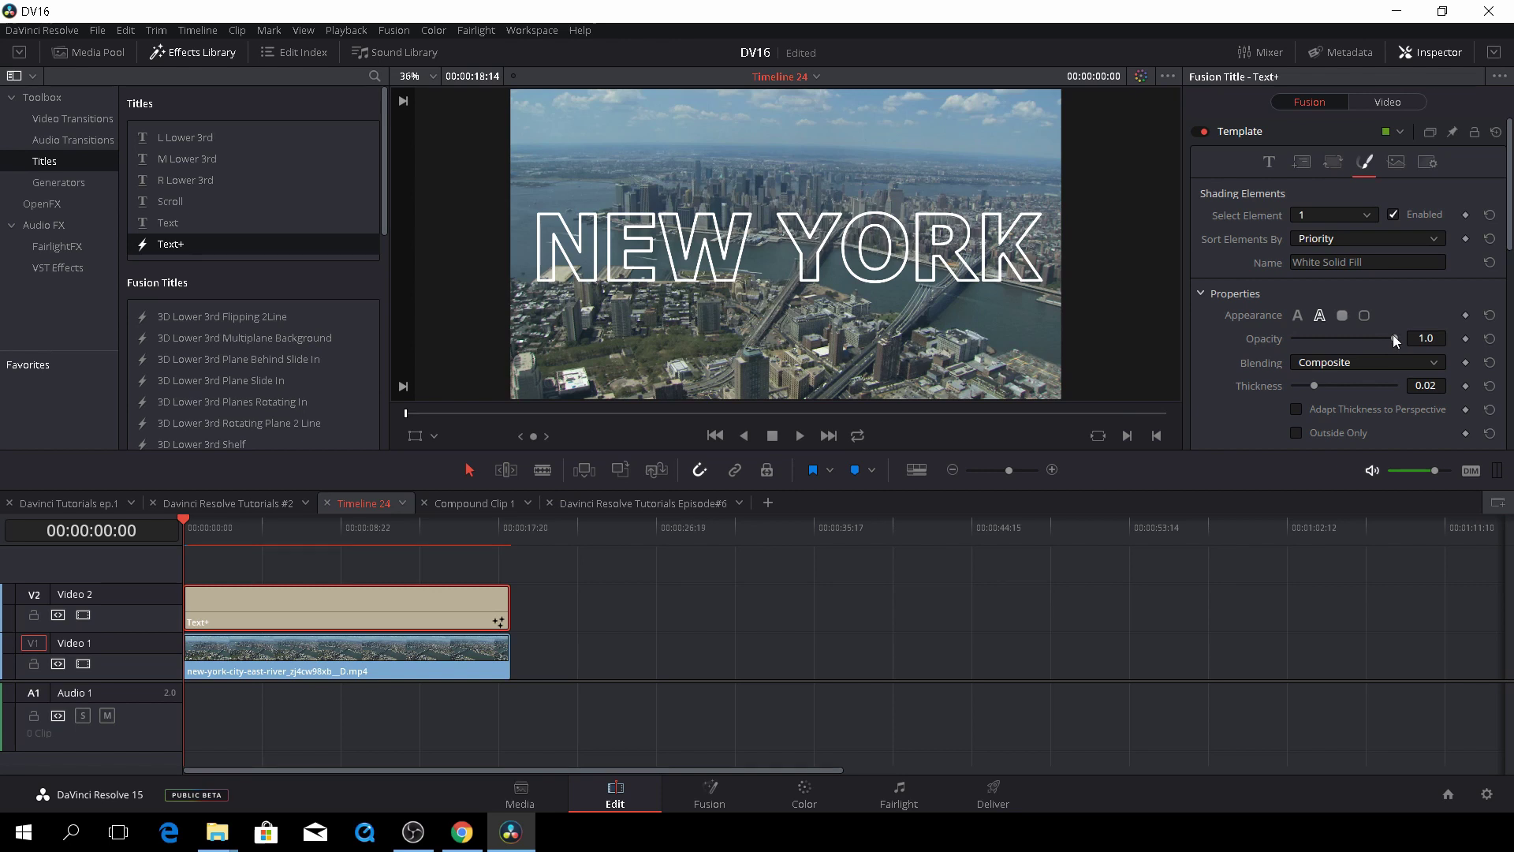
Keyframe the outline's opacity from 0 at frame 0 to 1.0 at 00:00:01:03, then play it back.
left_click_drag(1393, 334, 1327, 333)
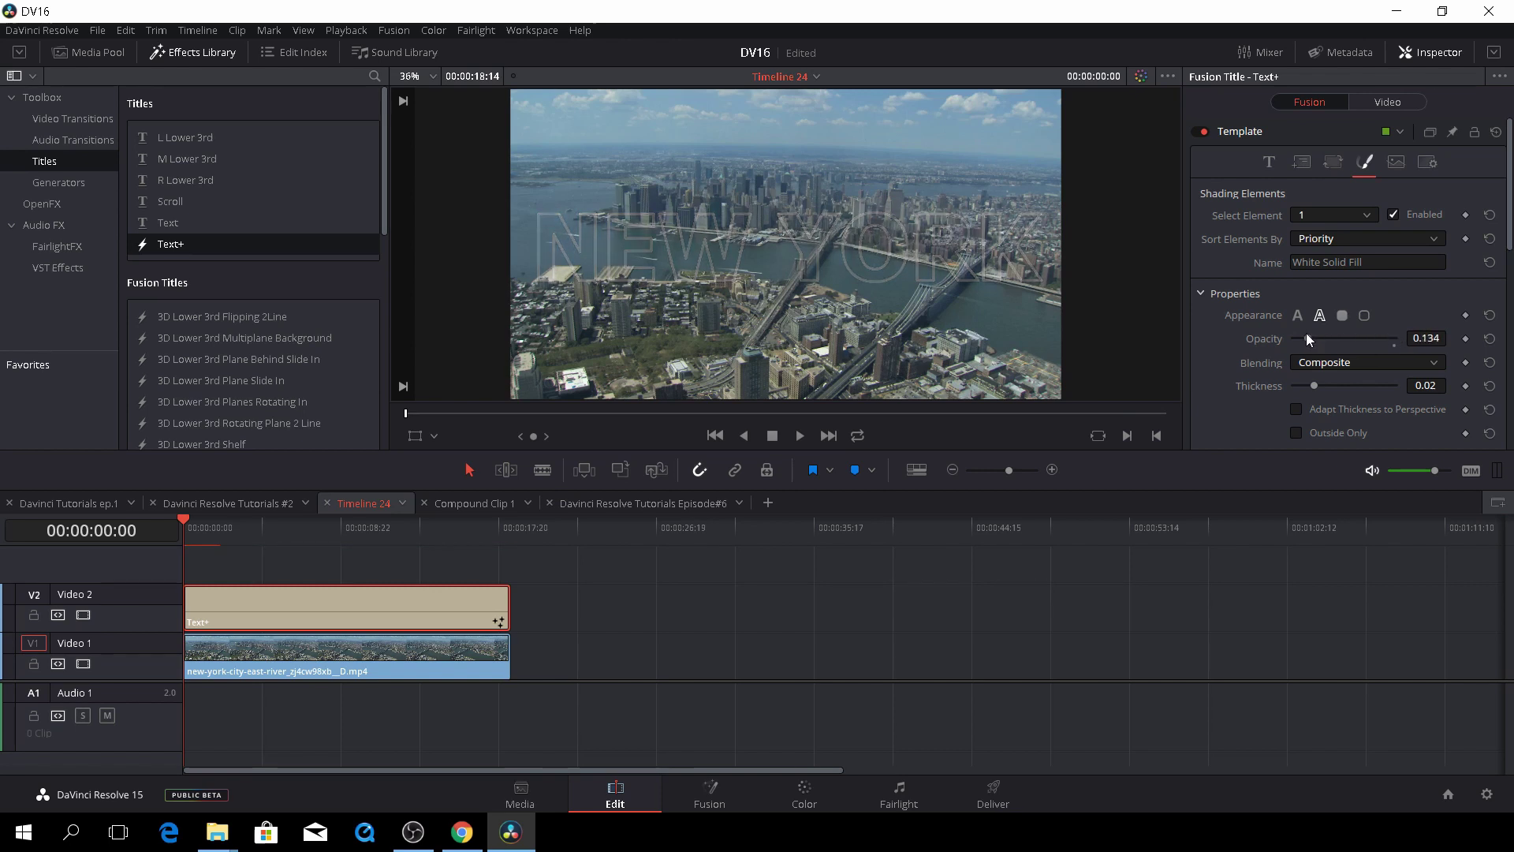
mouse_move(1305, 334)
left_mouse_down()
mouse_move(1282, 330)
mouse_move(1397, 339)
mouse_move(1283, 345)
left_mouse_up()
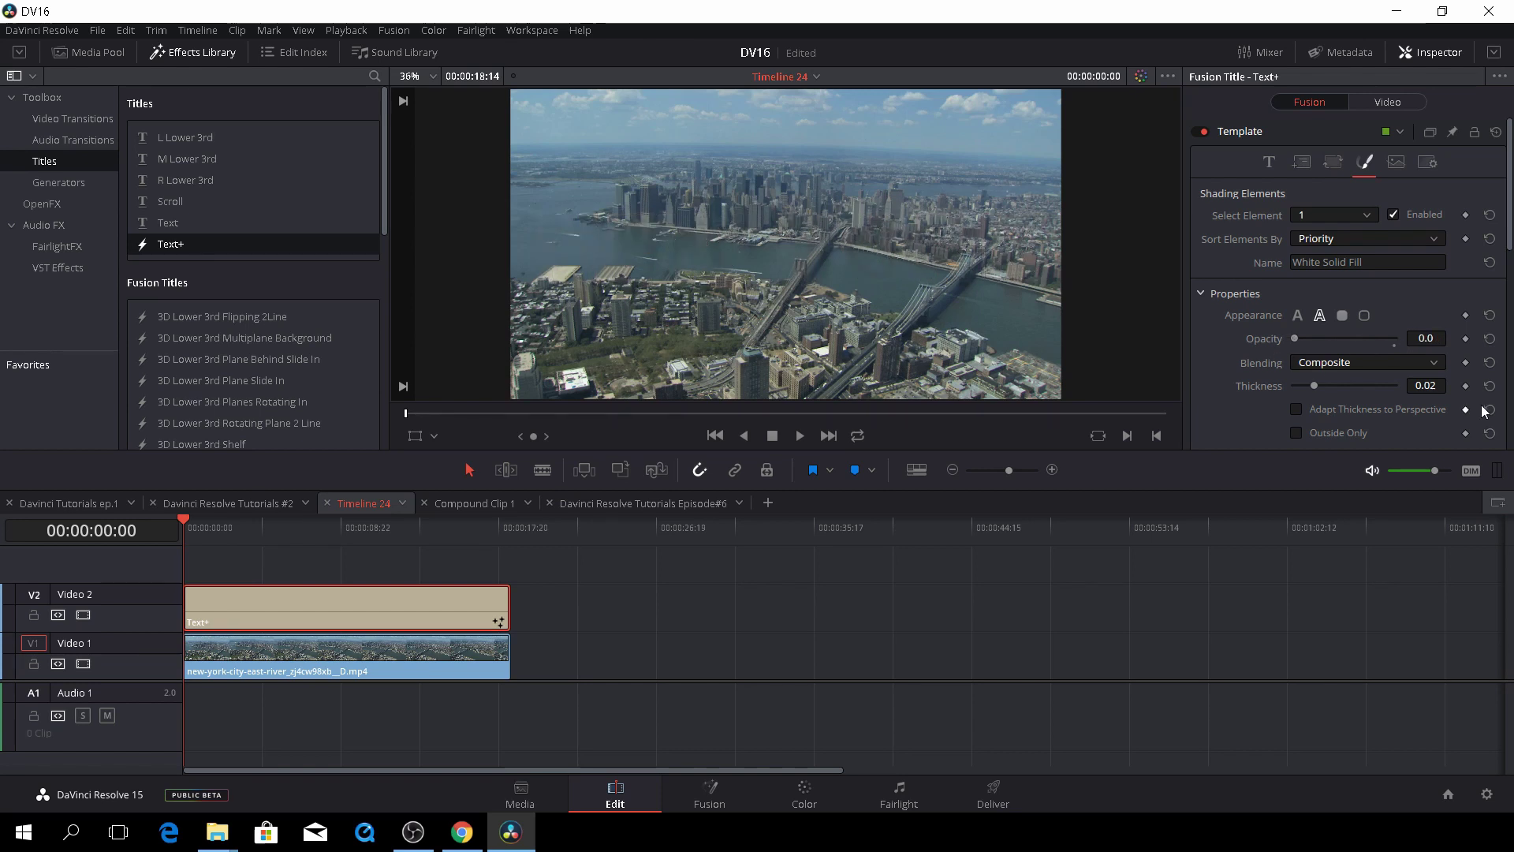
left_click(1466, 339)
left_click(202, 527)
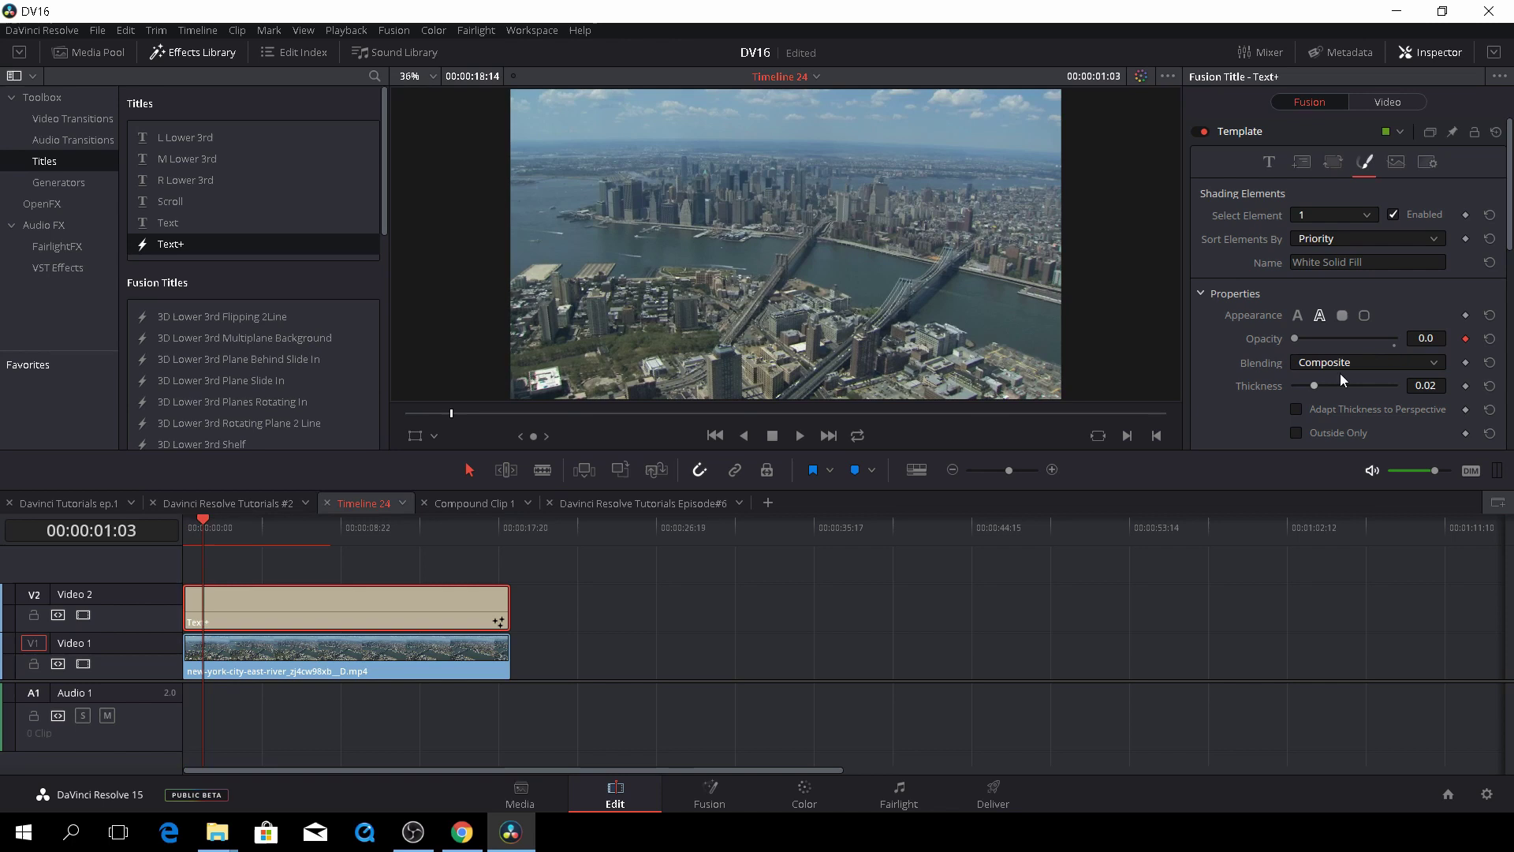
left_click_drag(1297, 338, 1405, 340)
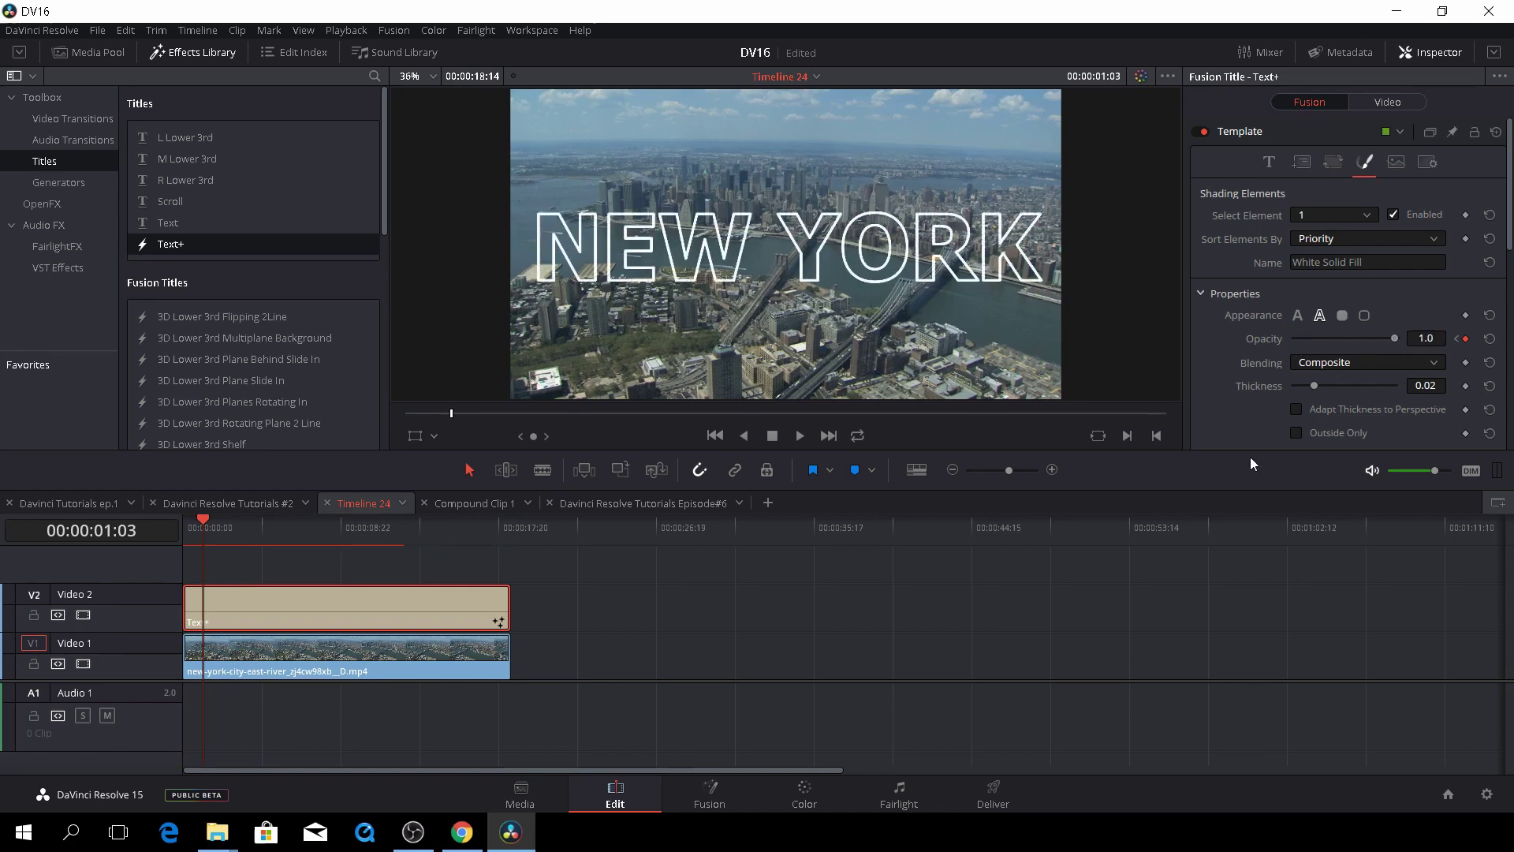
key("Home")
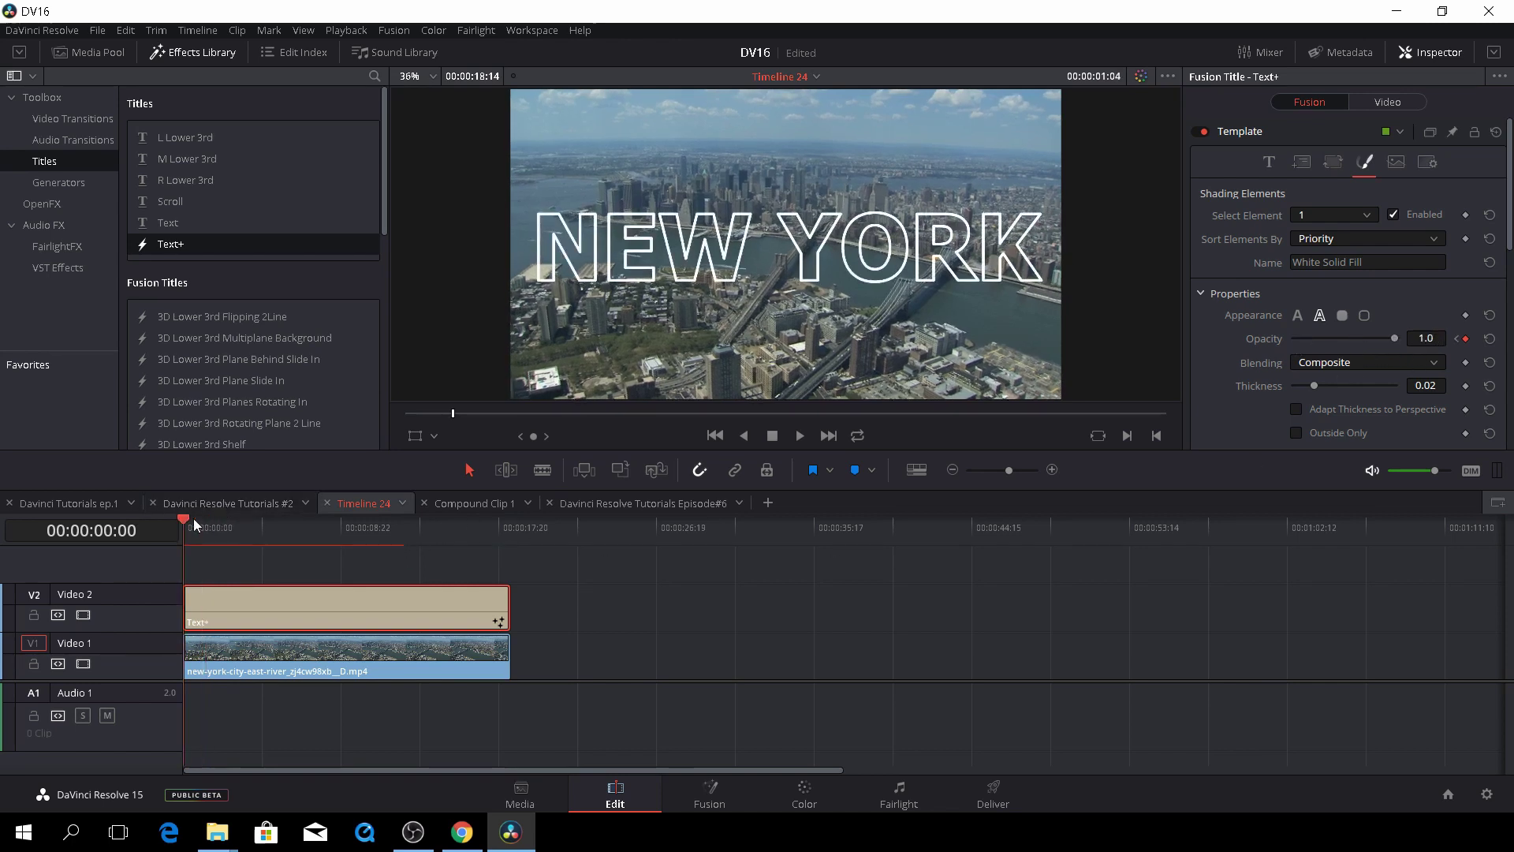
key("space")
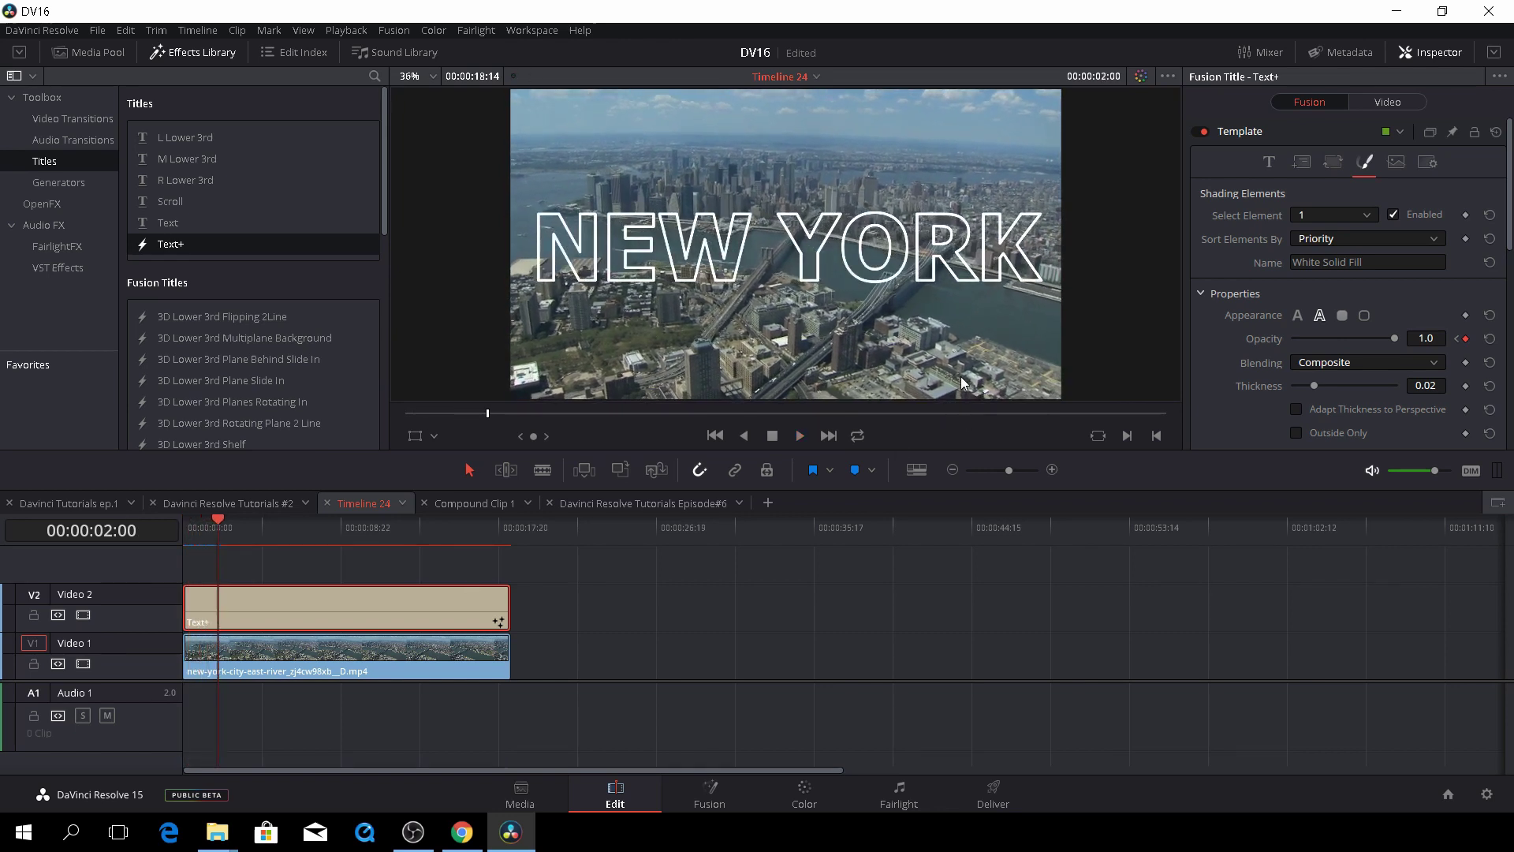
Set the outline colour to yellow: Hue 0.136, Saturation 0.646, Value 0.89.
scroll(1255, 368, "down", 5)
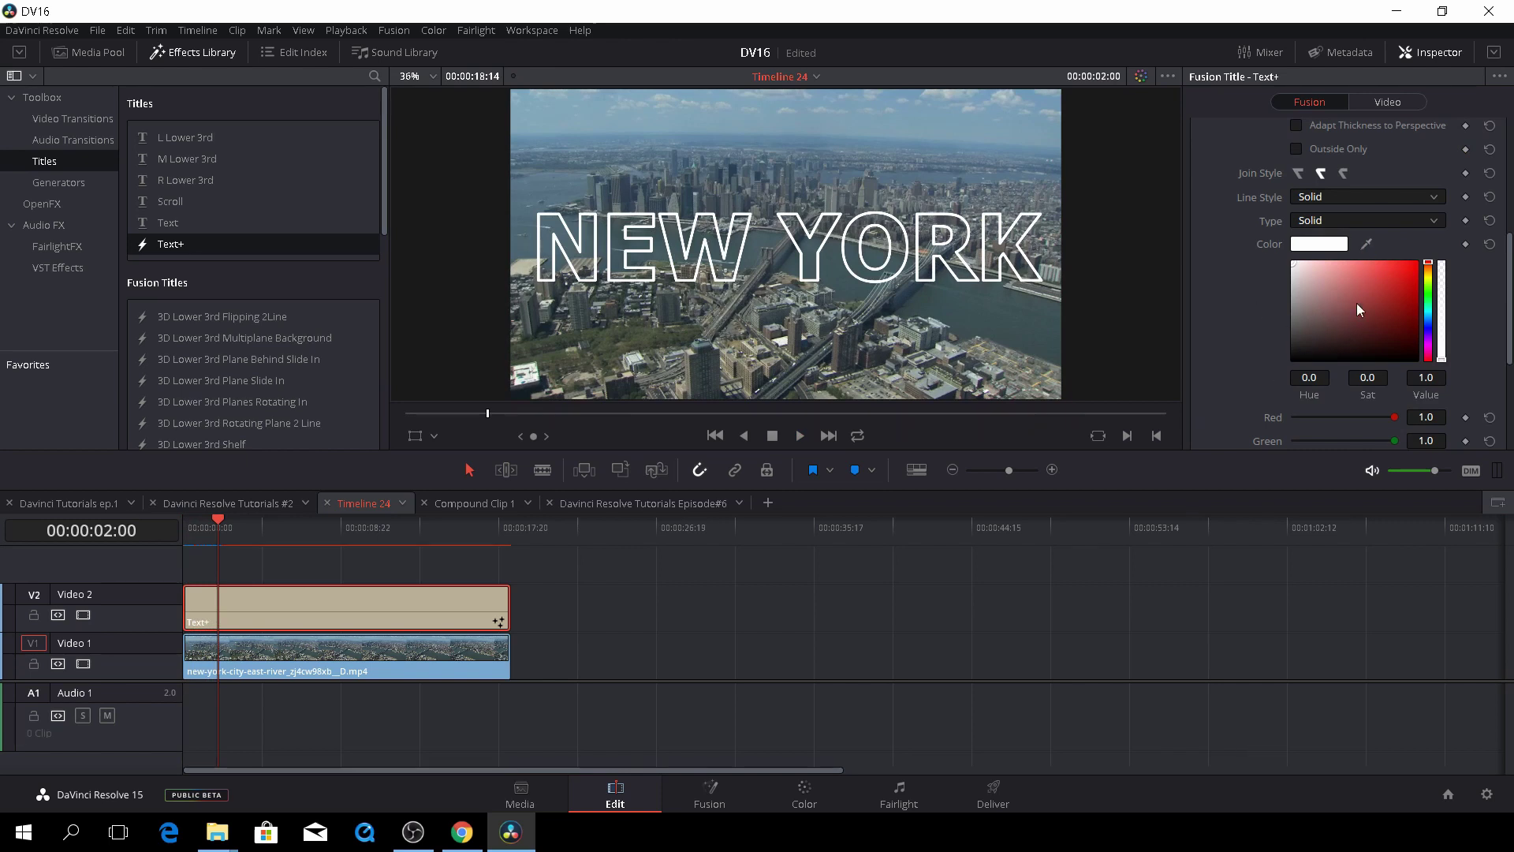
mouse_move(1366, 279)
left_mouse_down()
mouse_move(1345, 294)
mouse_move(1341, 273)
mouse_move(1350, 295)
mouse_move(1299, 276)
left_mouse_up()
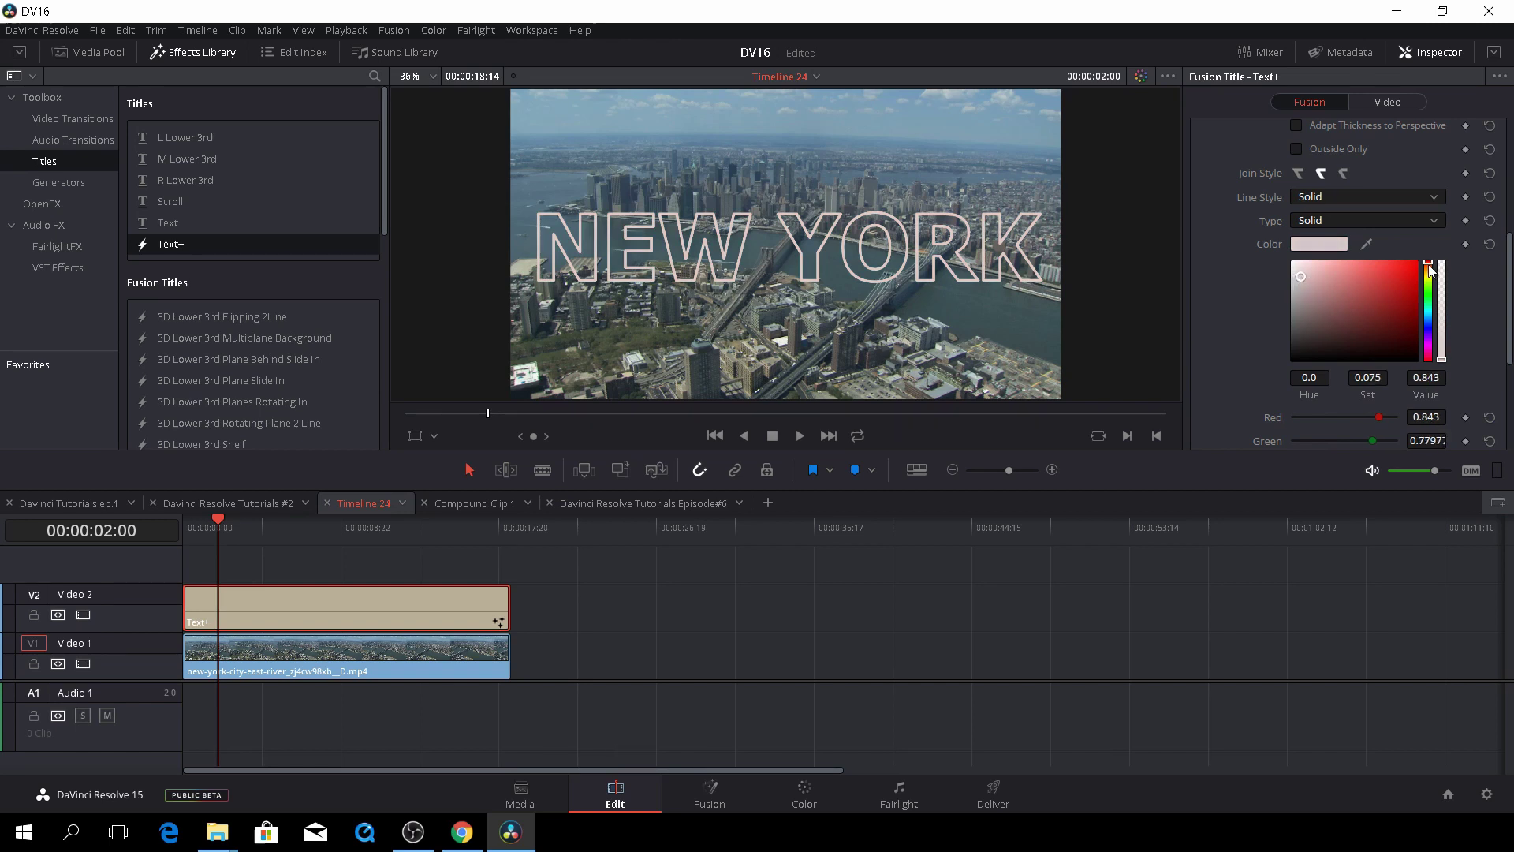
left_click_drag(1428, 266, 1425, 274)
mouse_move(1295, 279)
left_mouse_down()
mouse_move(1373, 290)
mouse_move(1386, 269)
mouse_move(1373, 271)
left_mouse_up()
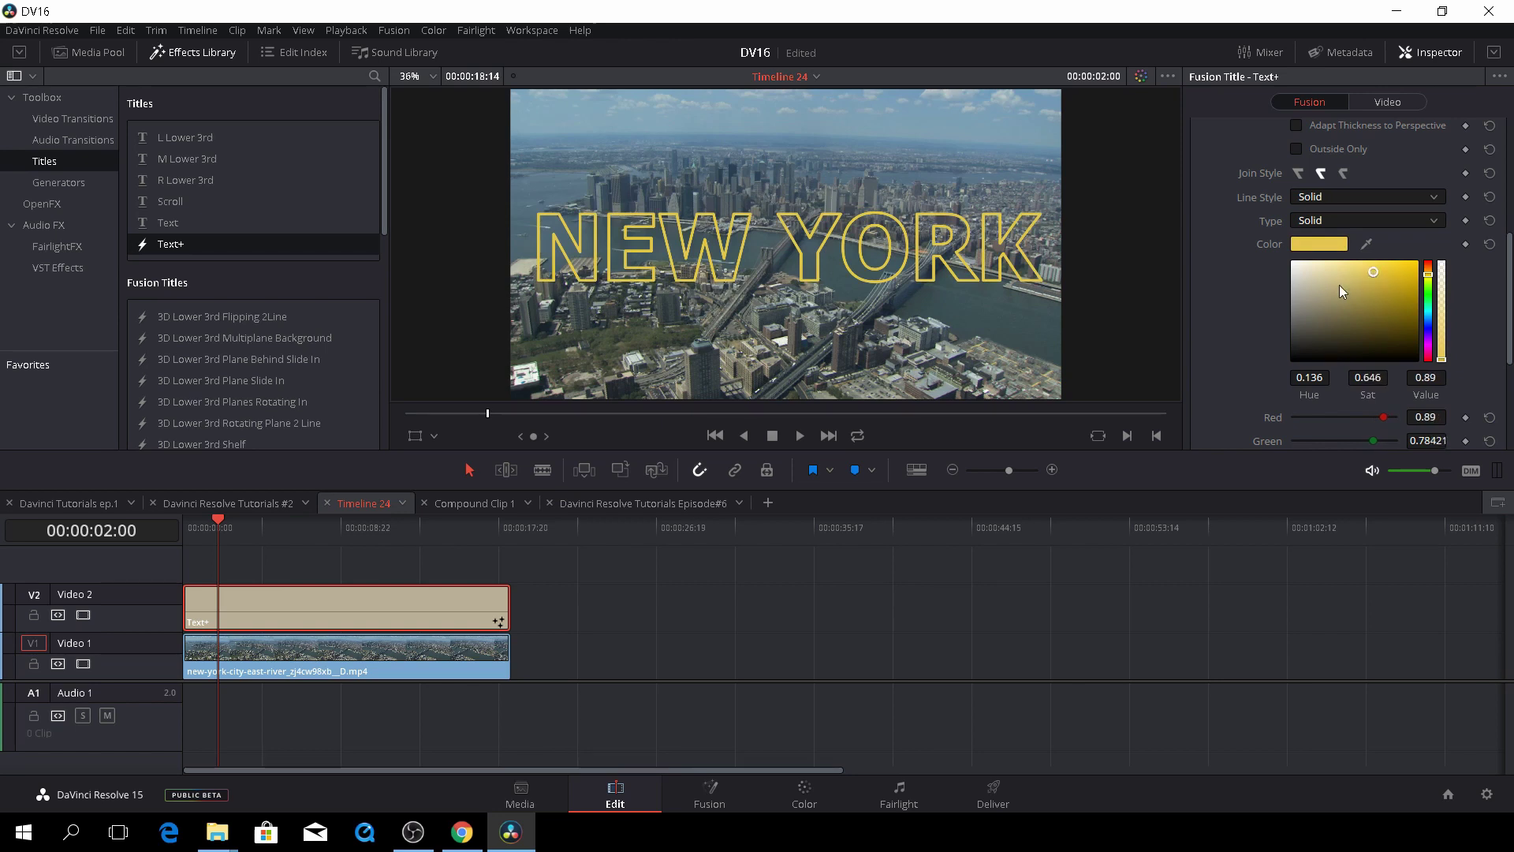
scroll(1337, 324, "down", 2)
scroll(1337, 324, "down", 2)
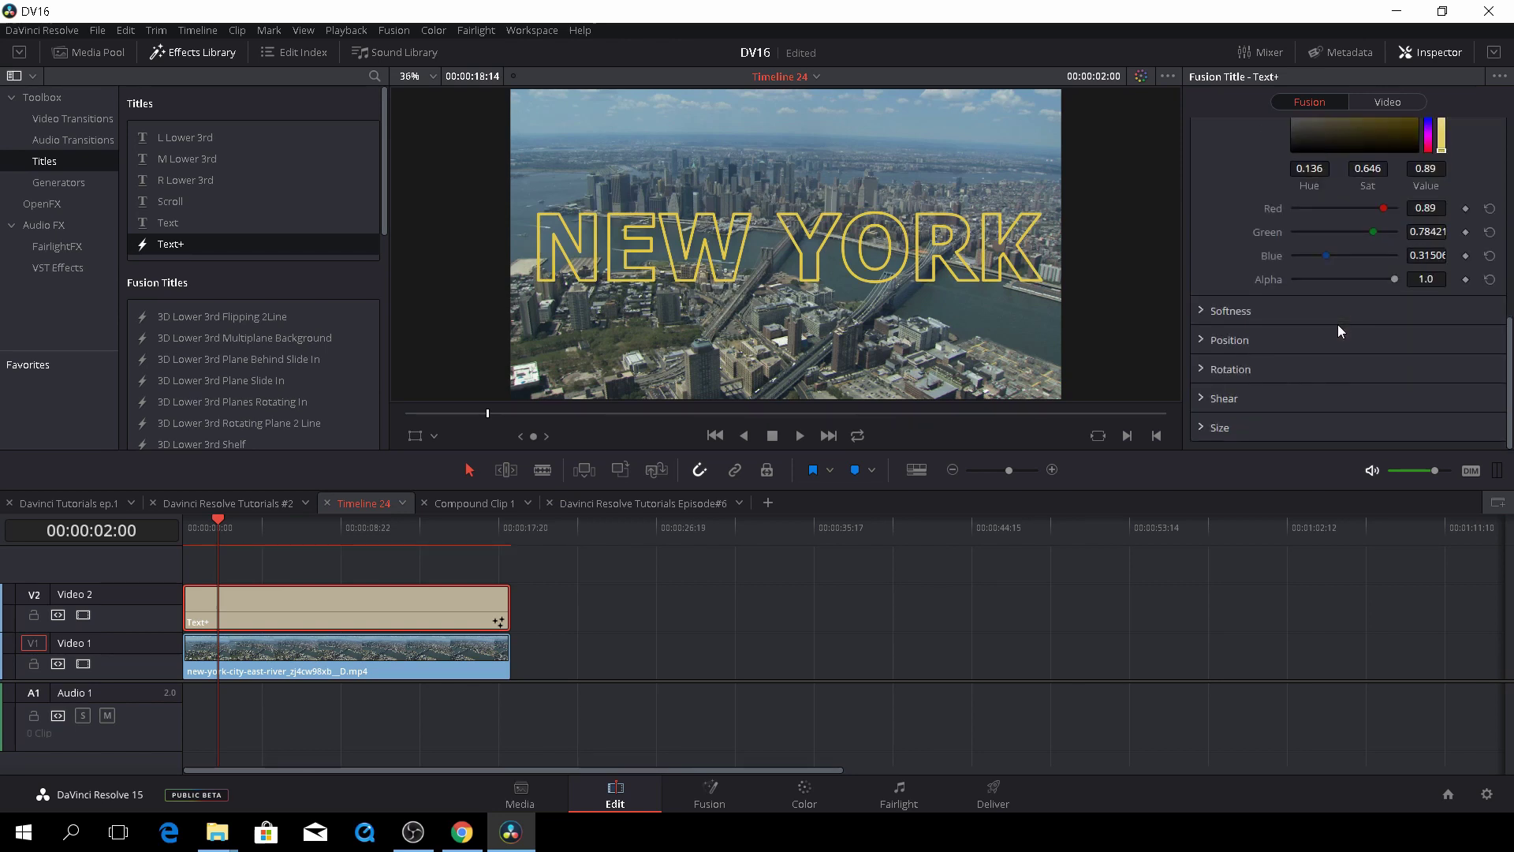
Expand Softness and trial a horizontal blur near two seconds, resetting Softness X to 0.
left_click(1199, 309)
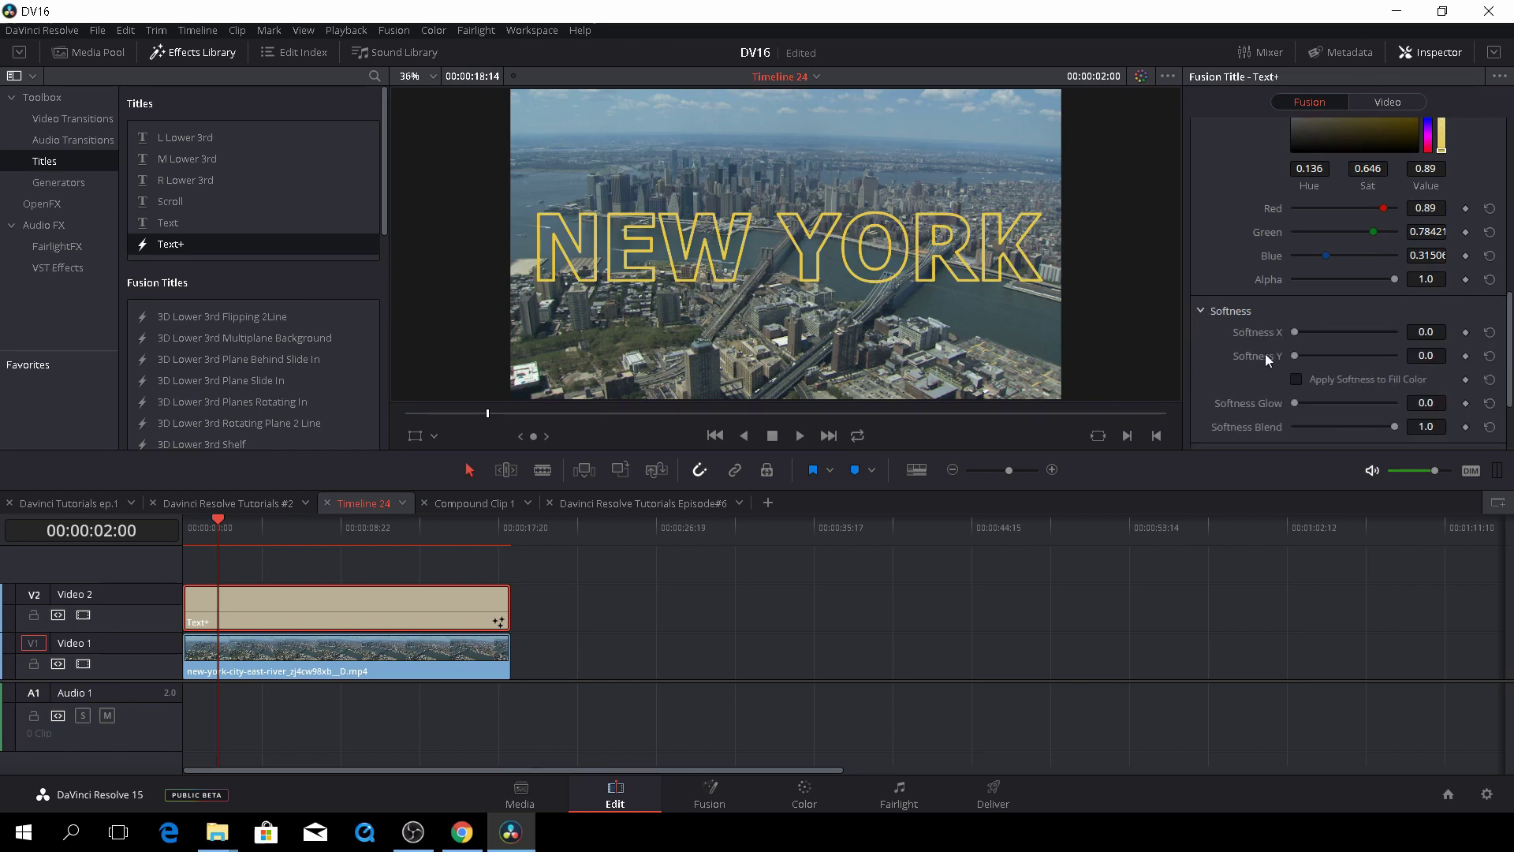
mouse_move(1298, 330)
left_mouse_down()
mouse_move(1390, 334)
mouse_move(1280, 335)
left_mouse_up()
left_click_drag(219, 524, 178, 527)
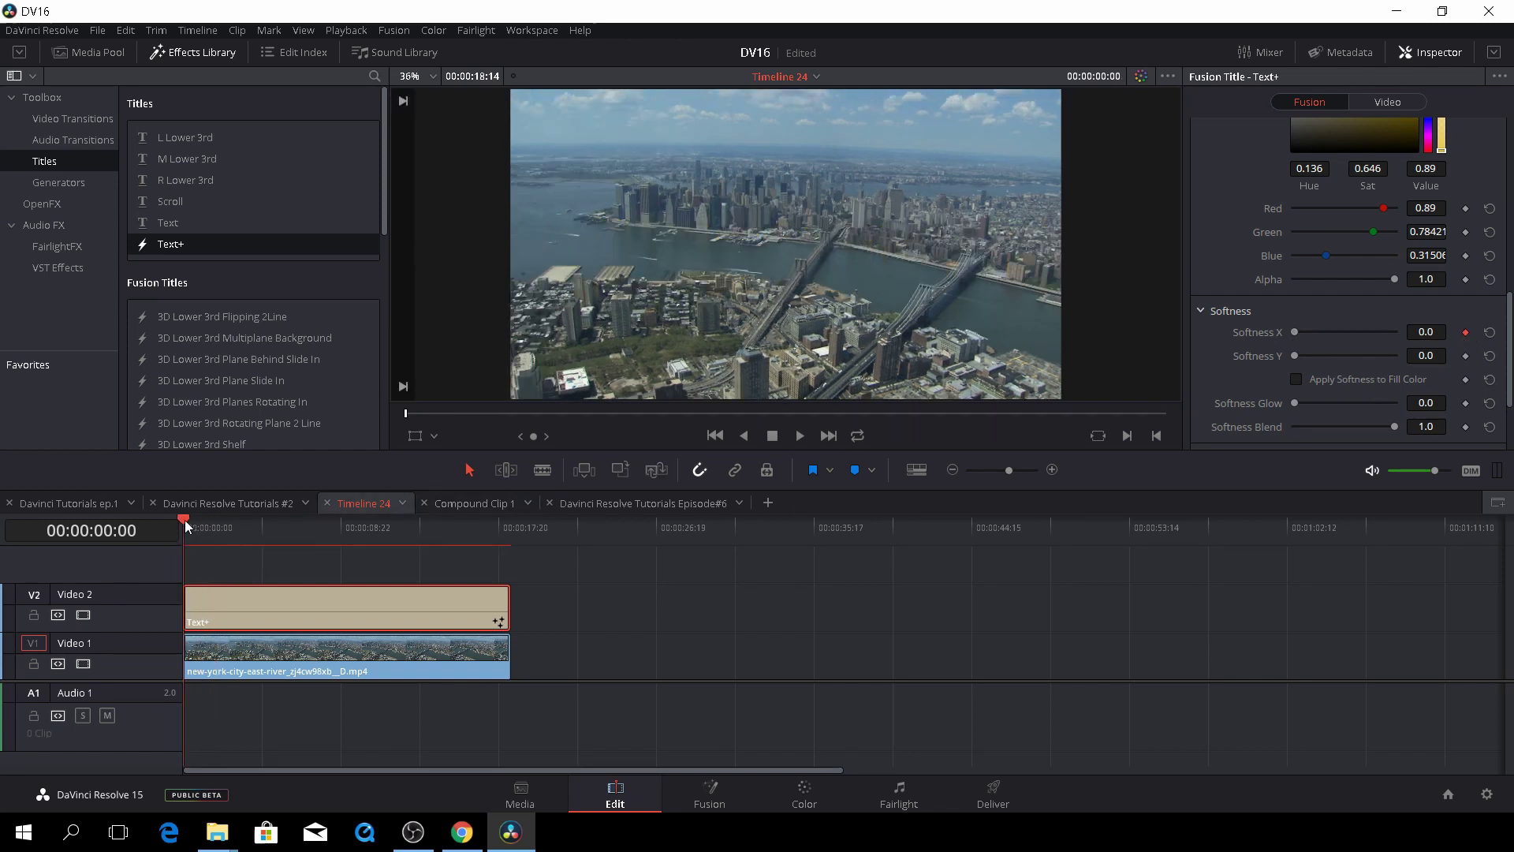
left_click_drag(196, 522, 216, 525)
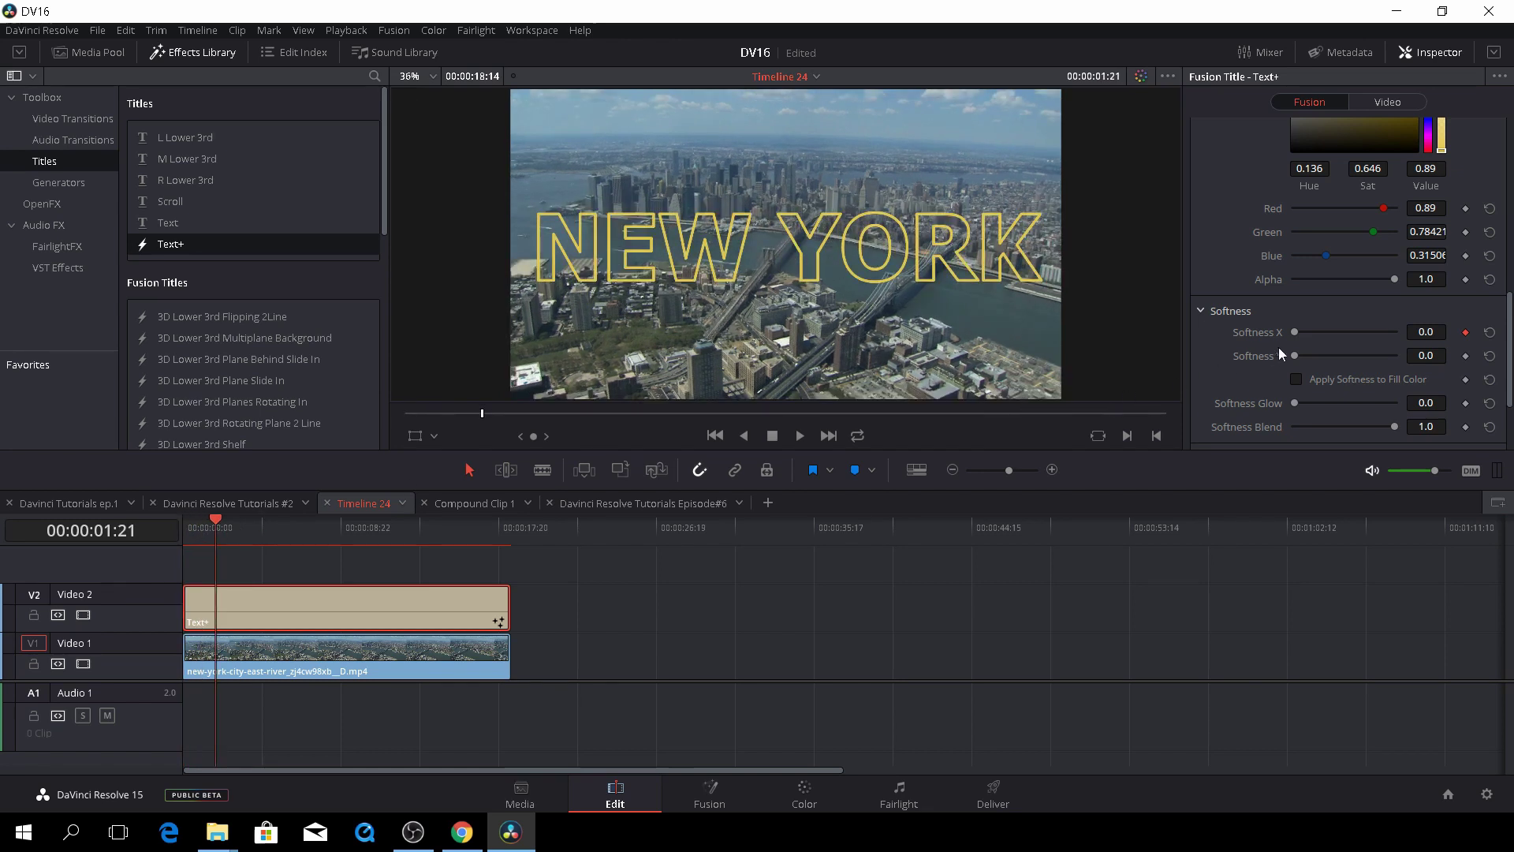
mouse_move(1294, 332)
left_mouse_down()
mouse_move(1327, 333)
mouse_move(1313, 333)
left_mouse_up()
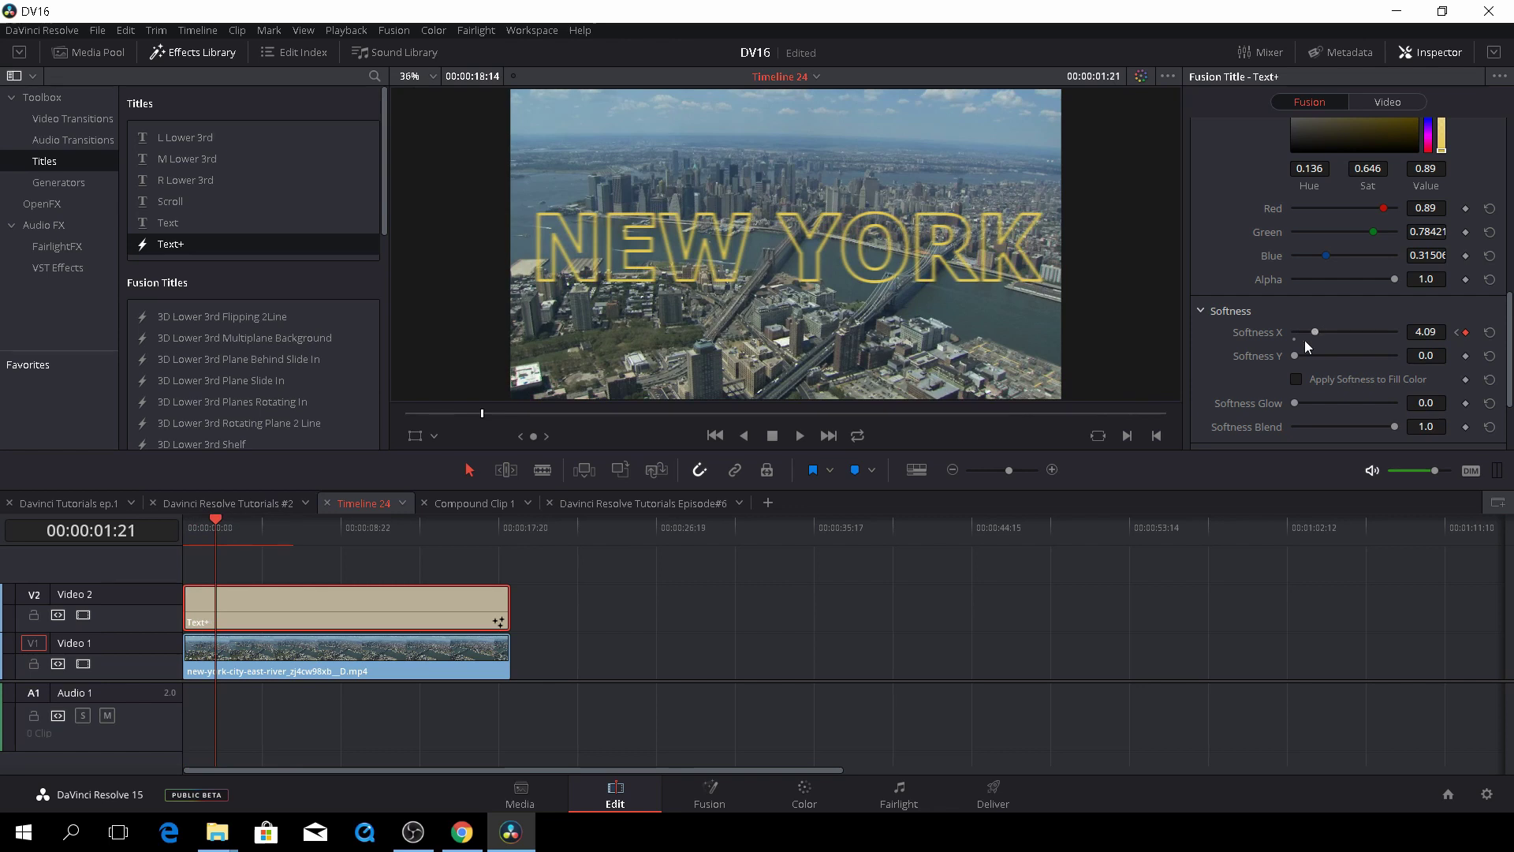
left_click(1489, 332)
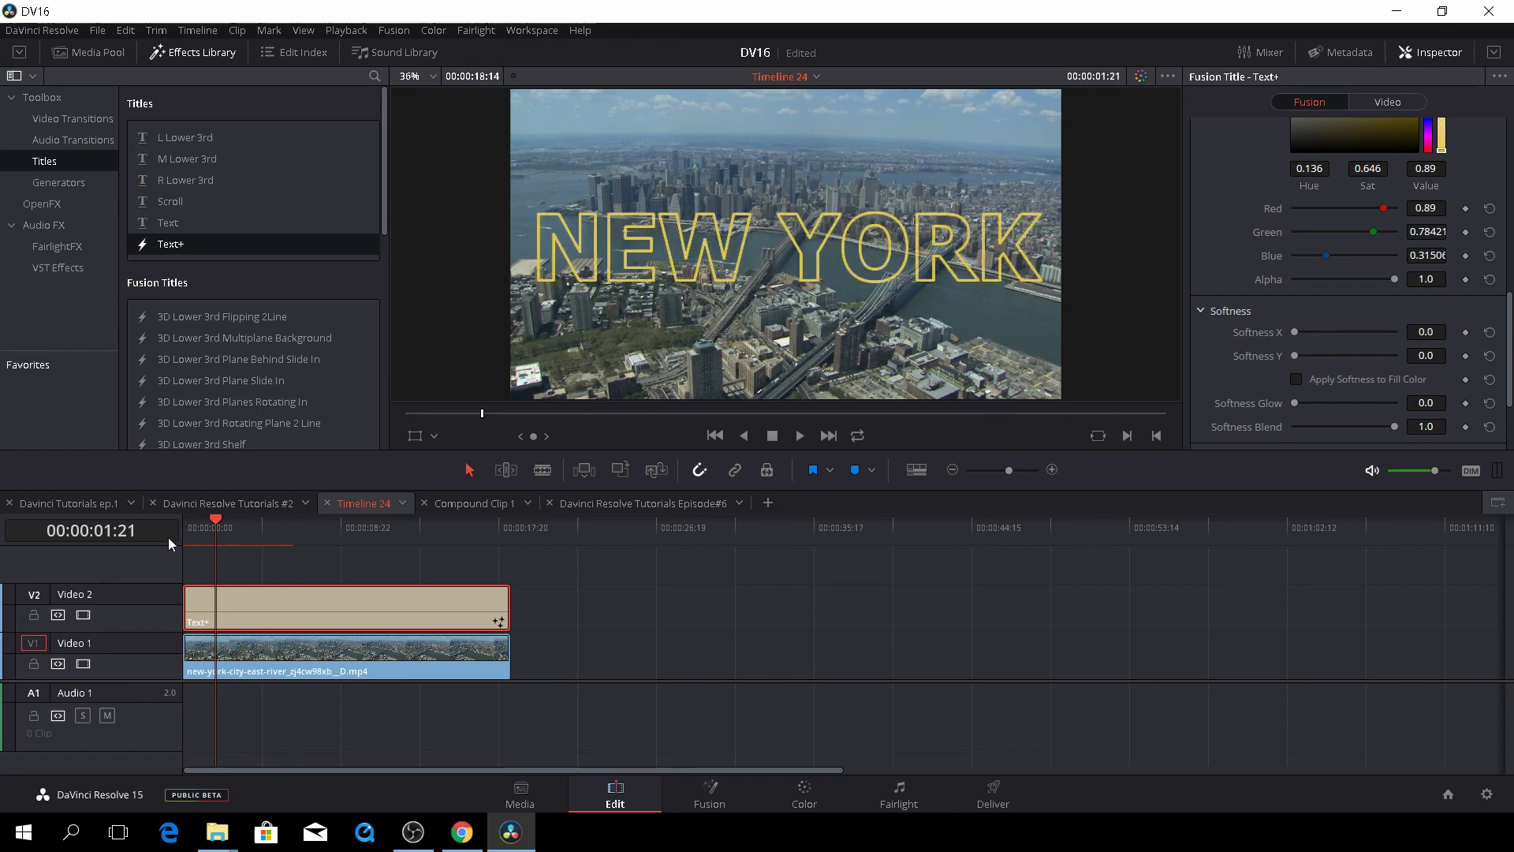
Keyframe Softness X from 12.44 at 00:00:02:04 to 0 at 00:00:02:14, then play it back.
left_click_drag(216, 525, 221, 524)
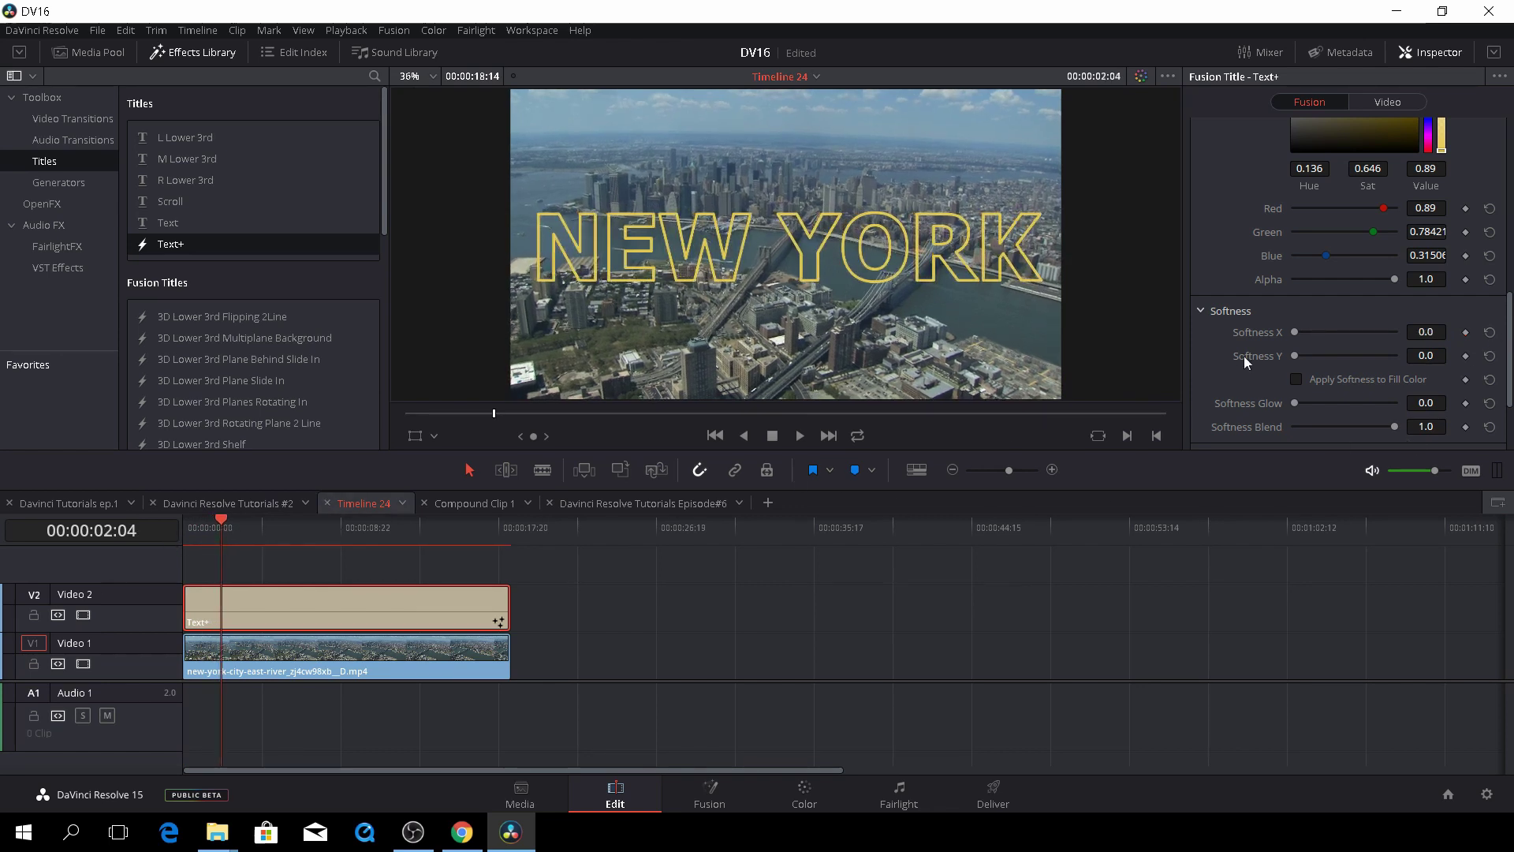
left_click_drag(1294, 332, 1355, 334)
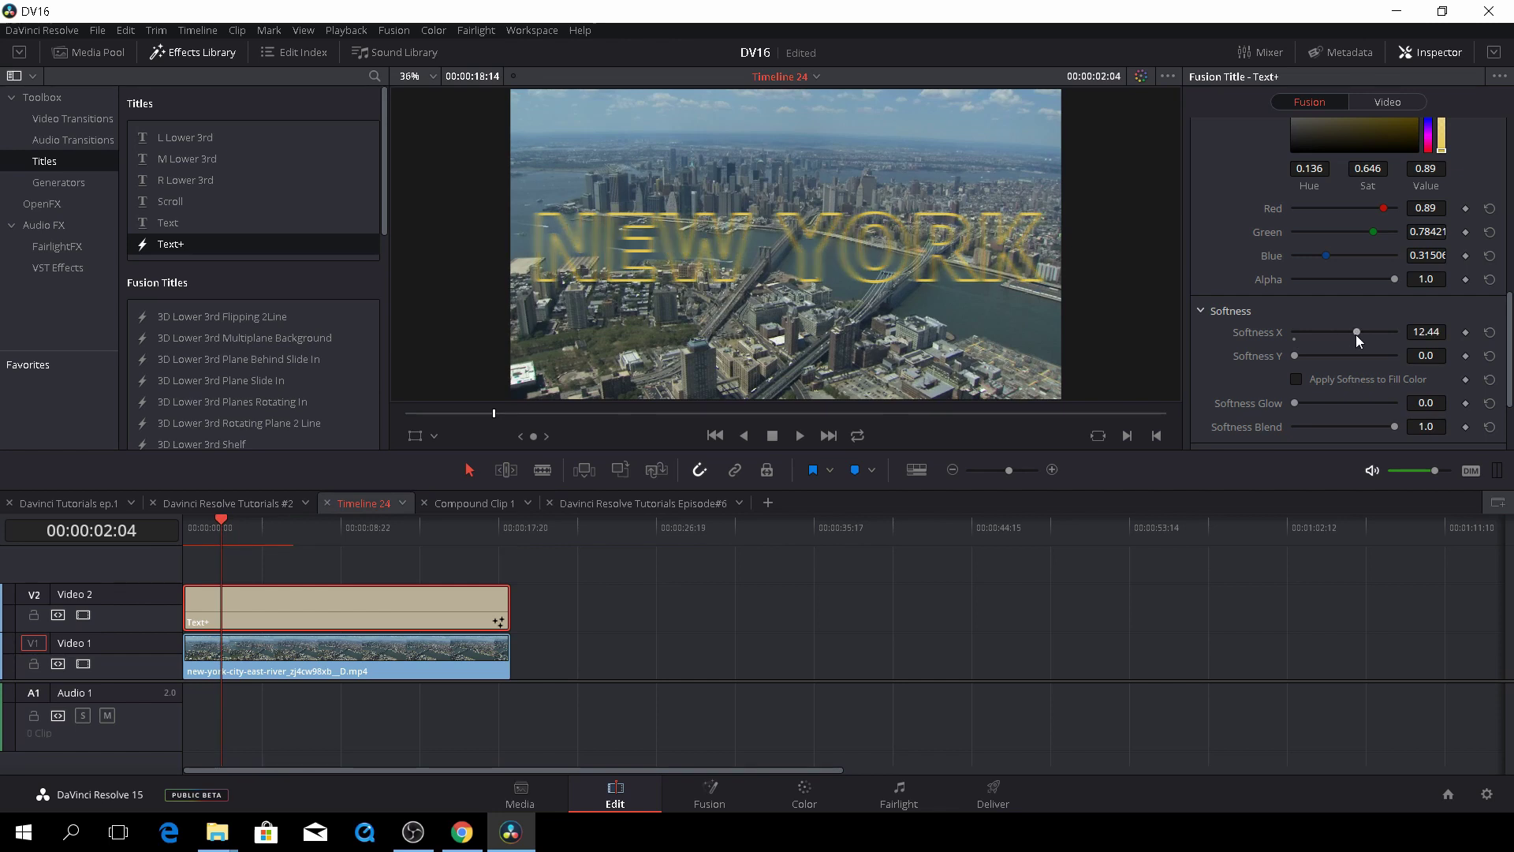
left_click(1465, 331)
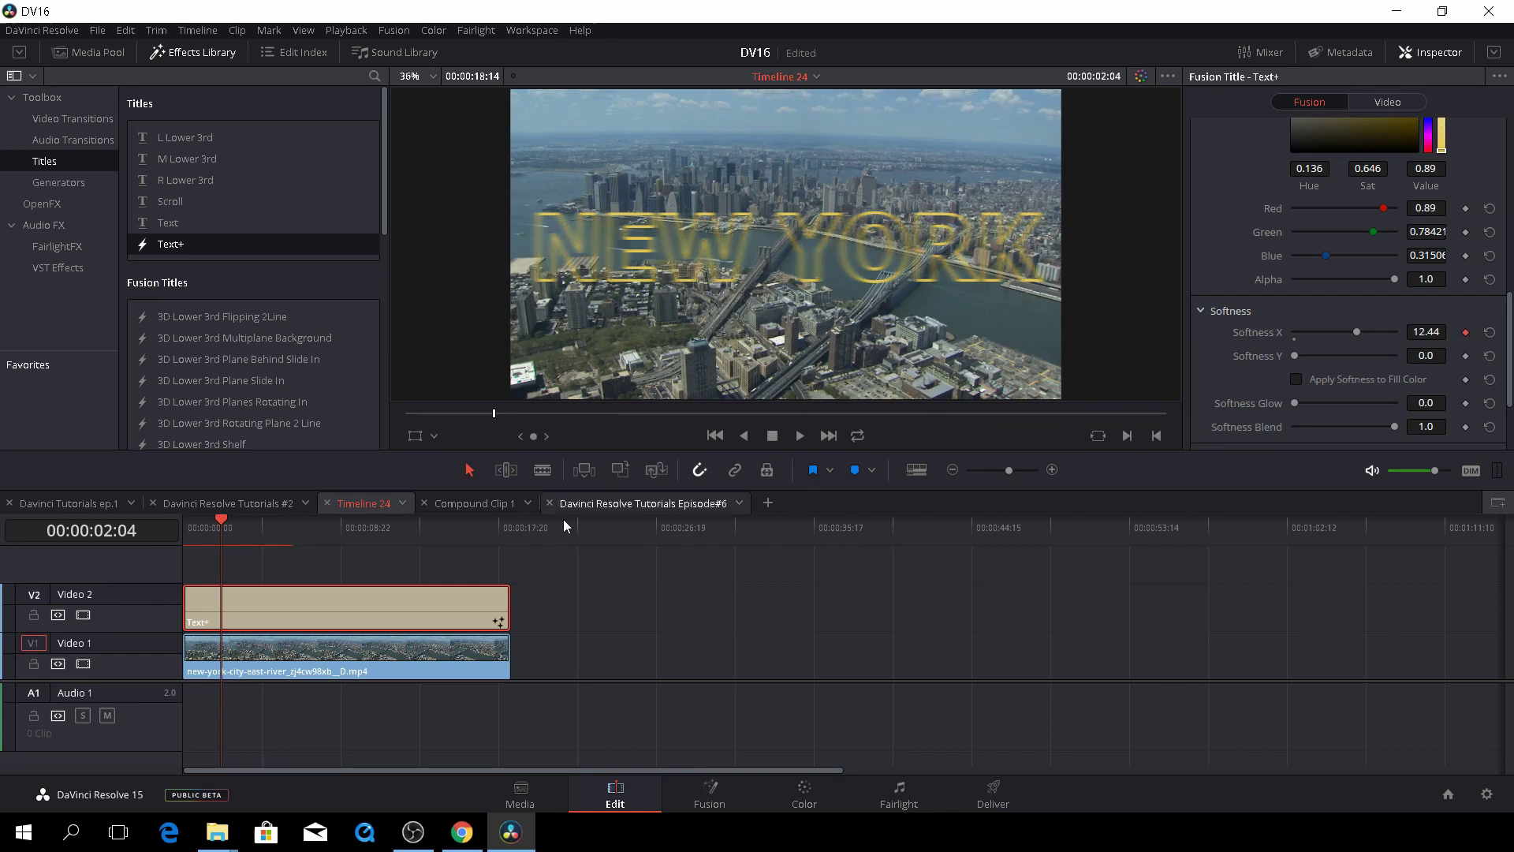
mouse_move(202, 521)
left_mouse_down()
mouse_move(187, 527)
mouse_move(230, 530)
left_mouse_up()
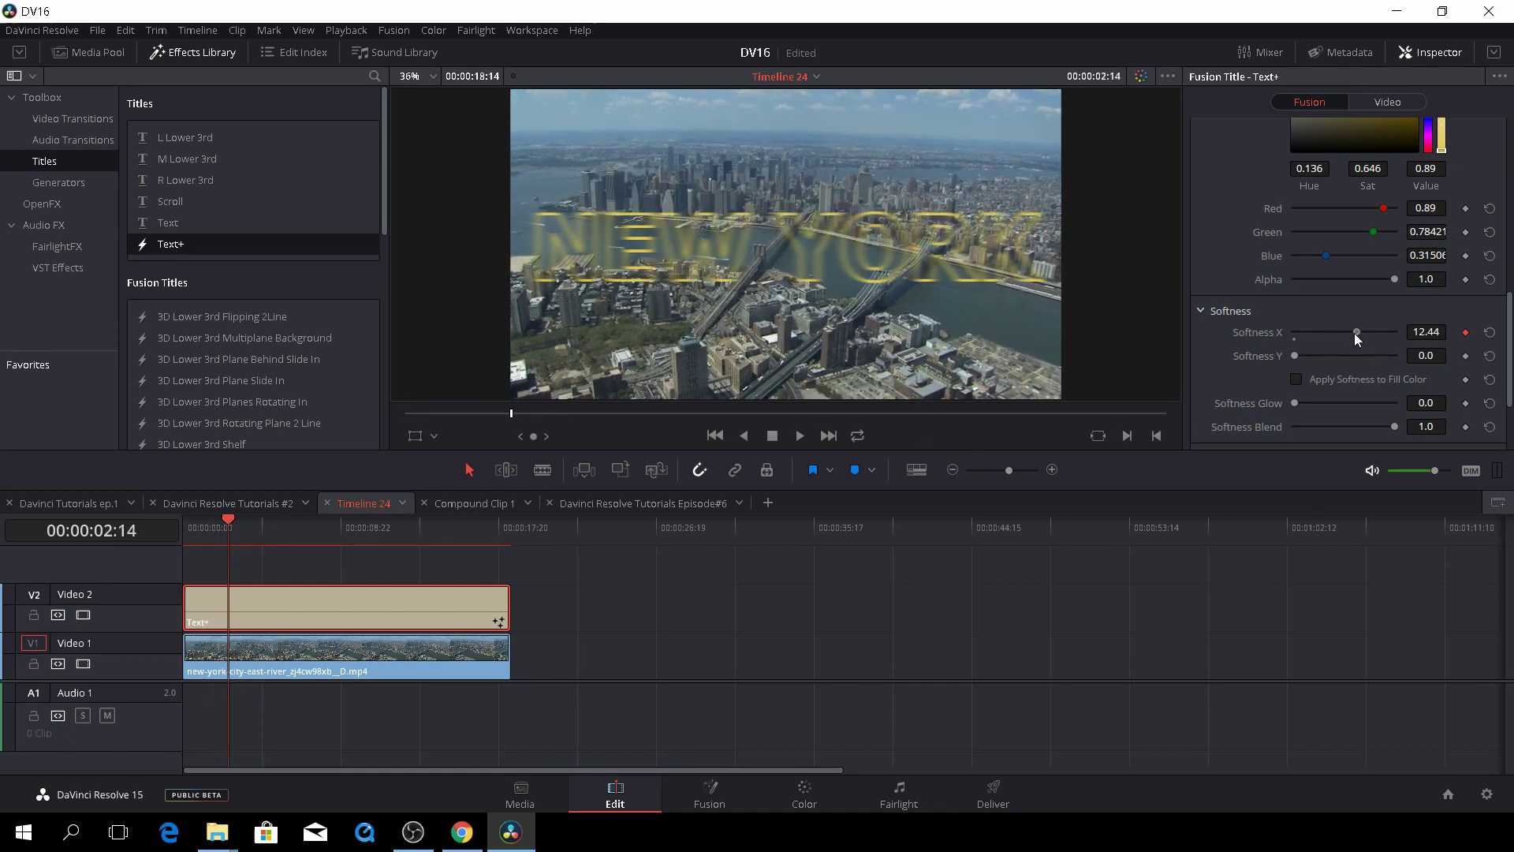
left_click_drag(1355, 333, 1292, 340)
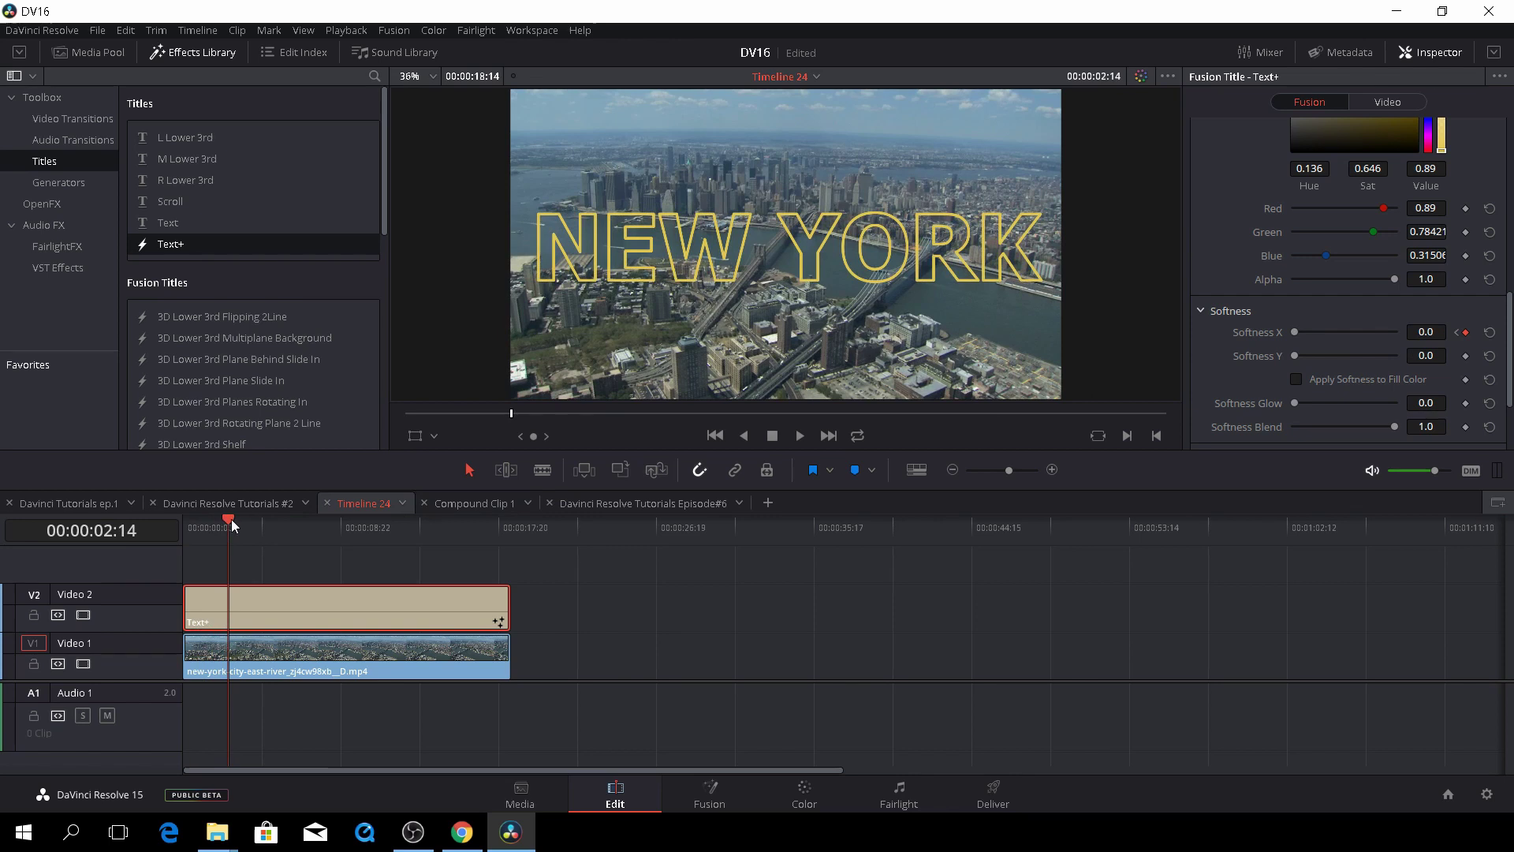
left_click_drag(230, 519, 169, 524)
key("space")
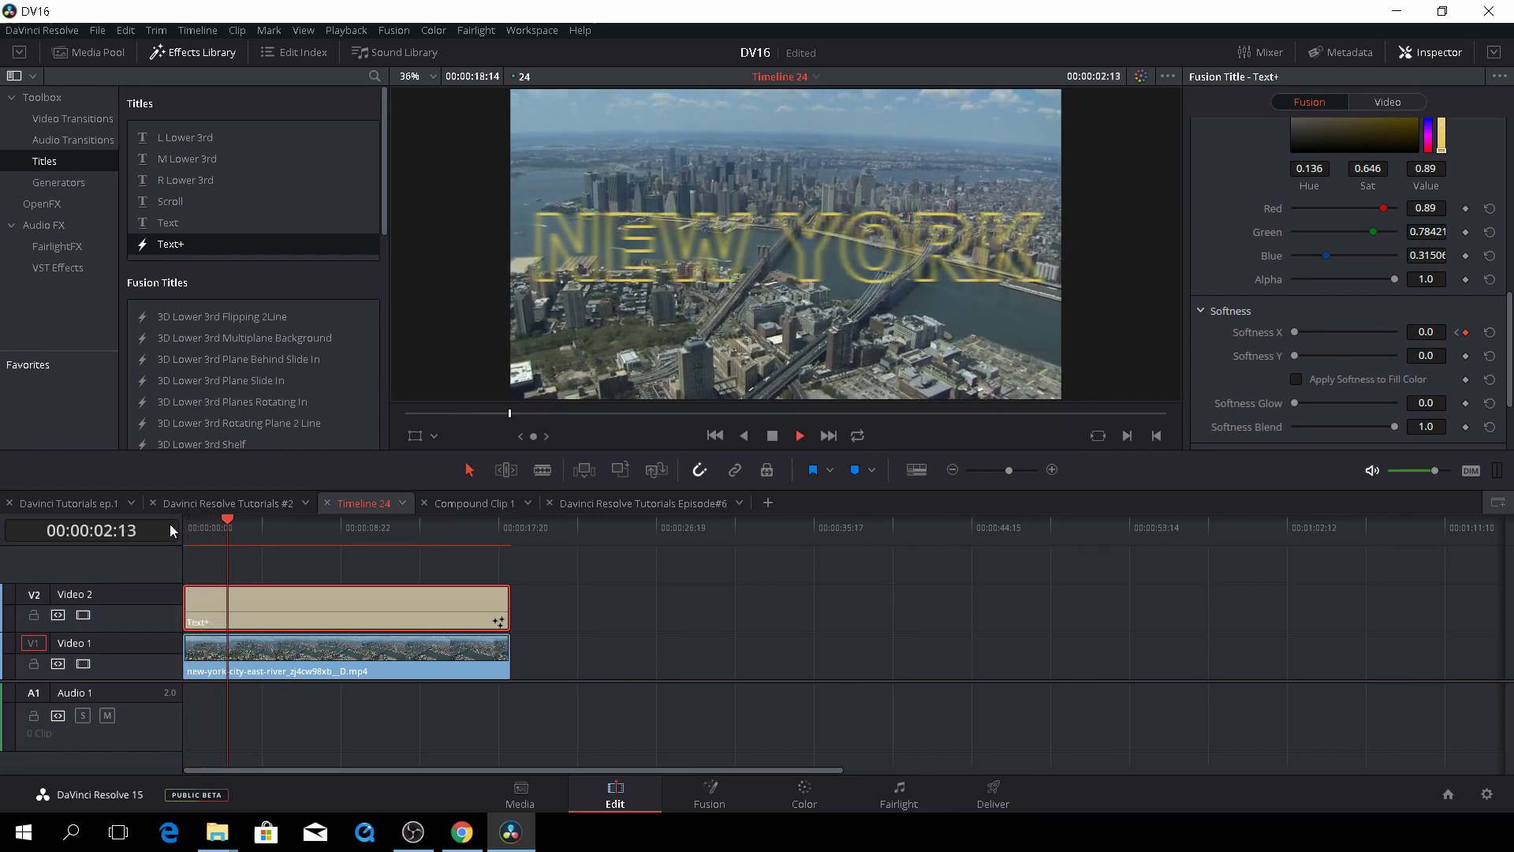
key("space")
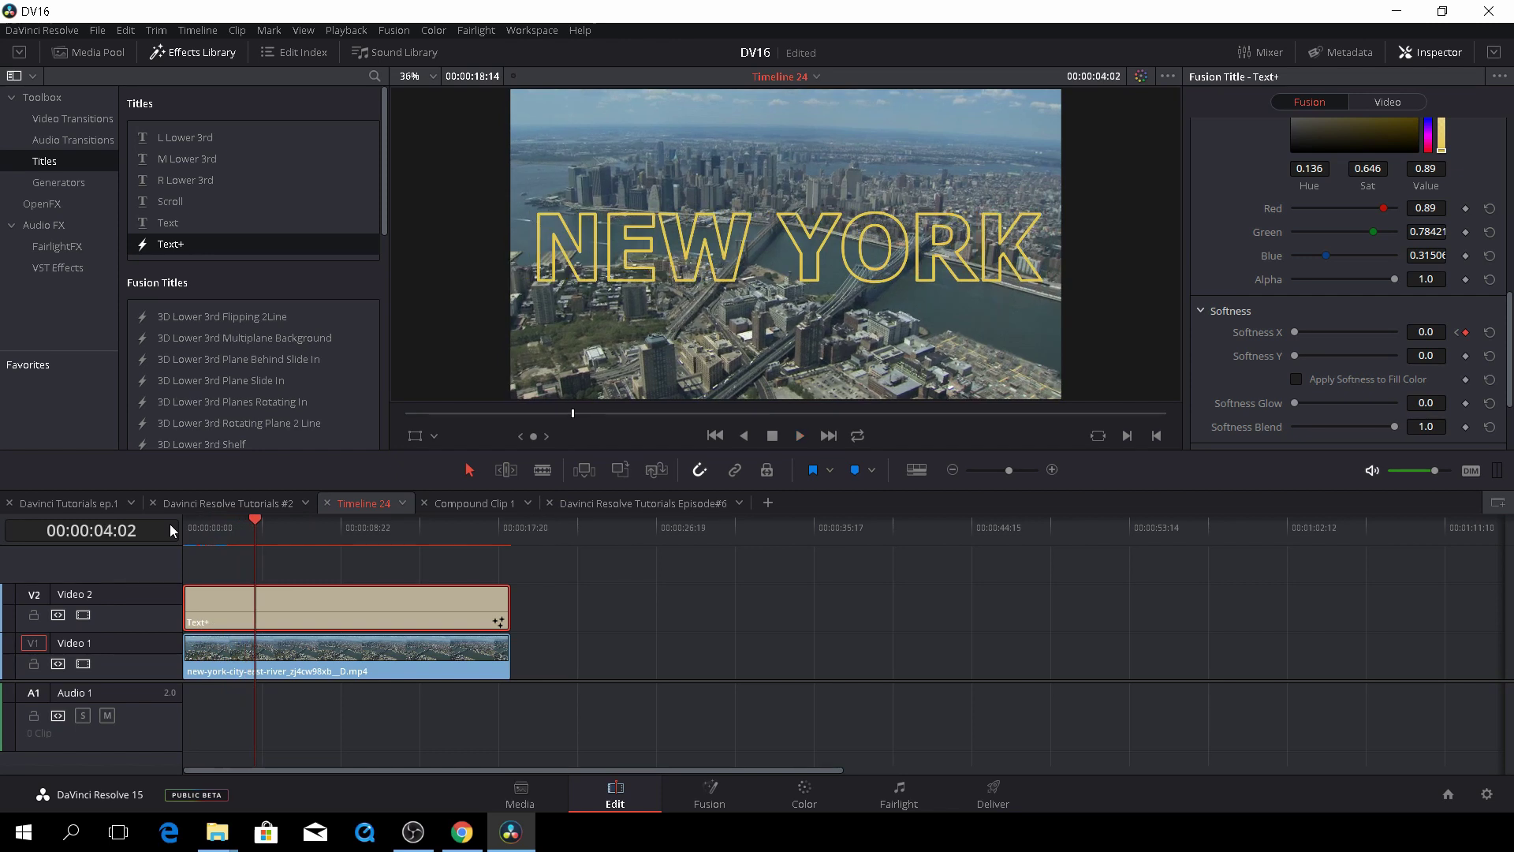